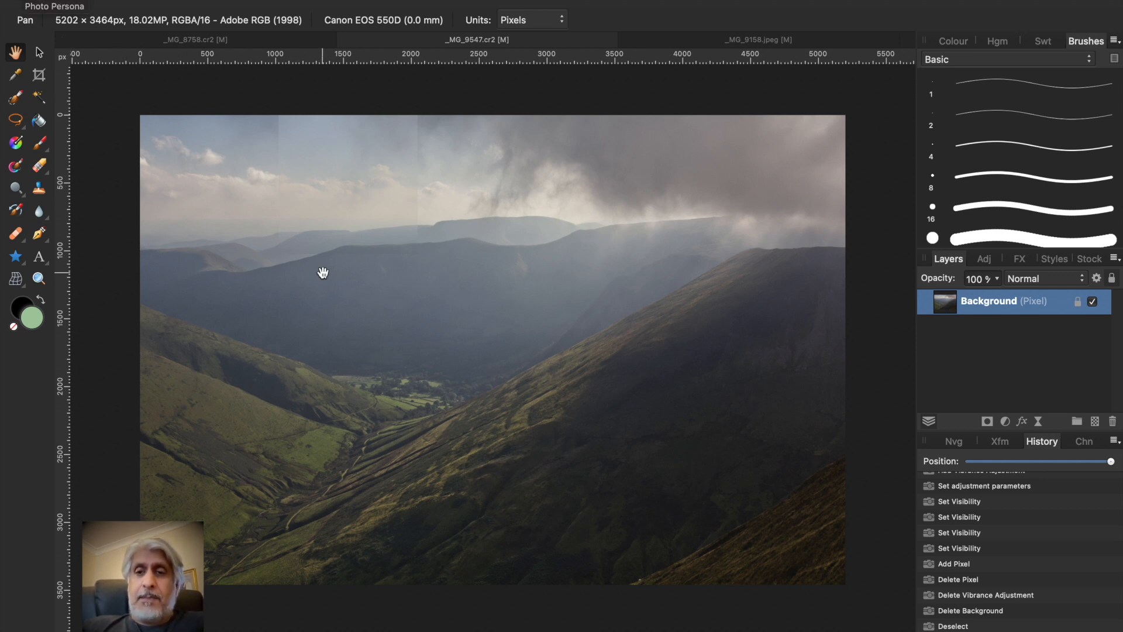
Duplicate the Background layer and set the copy's blend mode to Soft Light
right_click(988, 300)
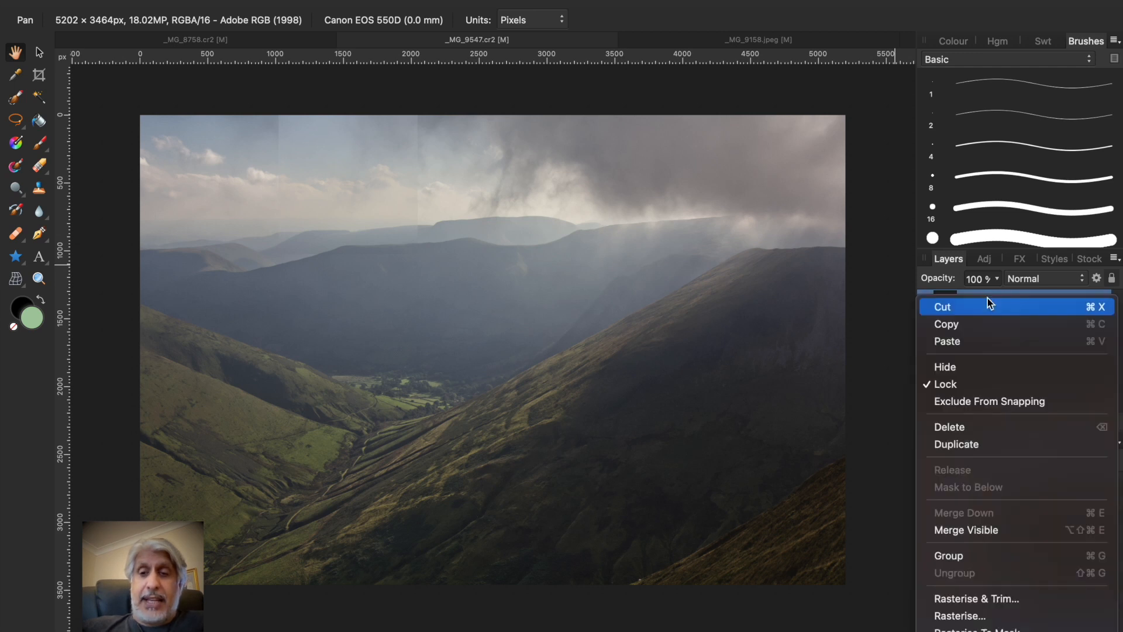
click(974, 446)
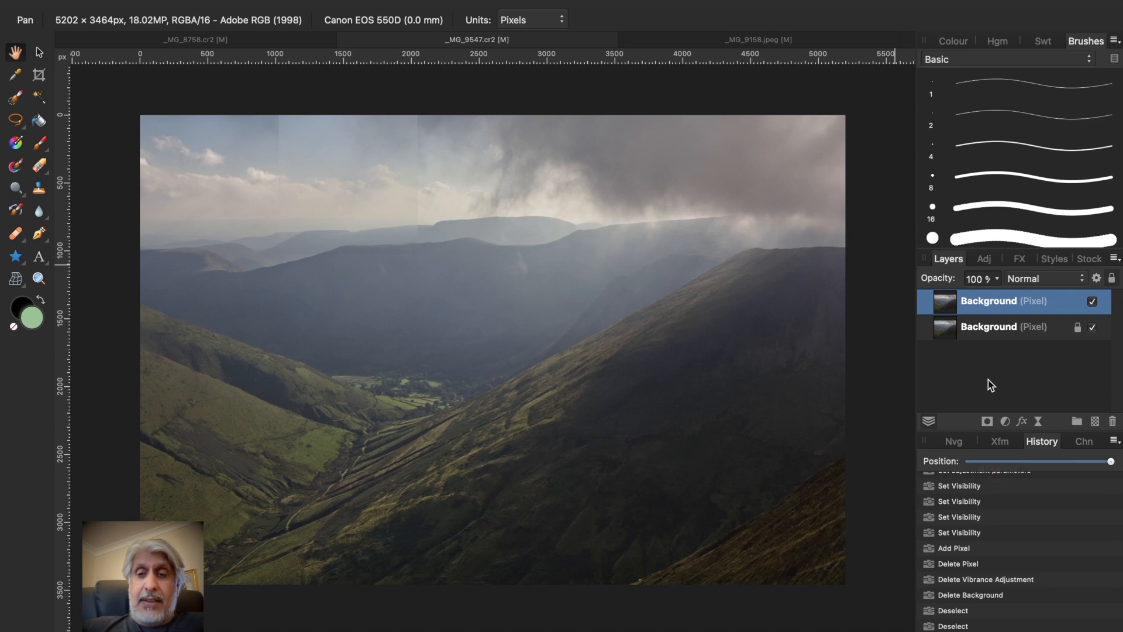
click(1073, 277)
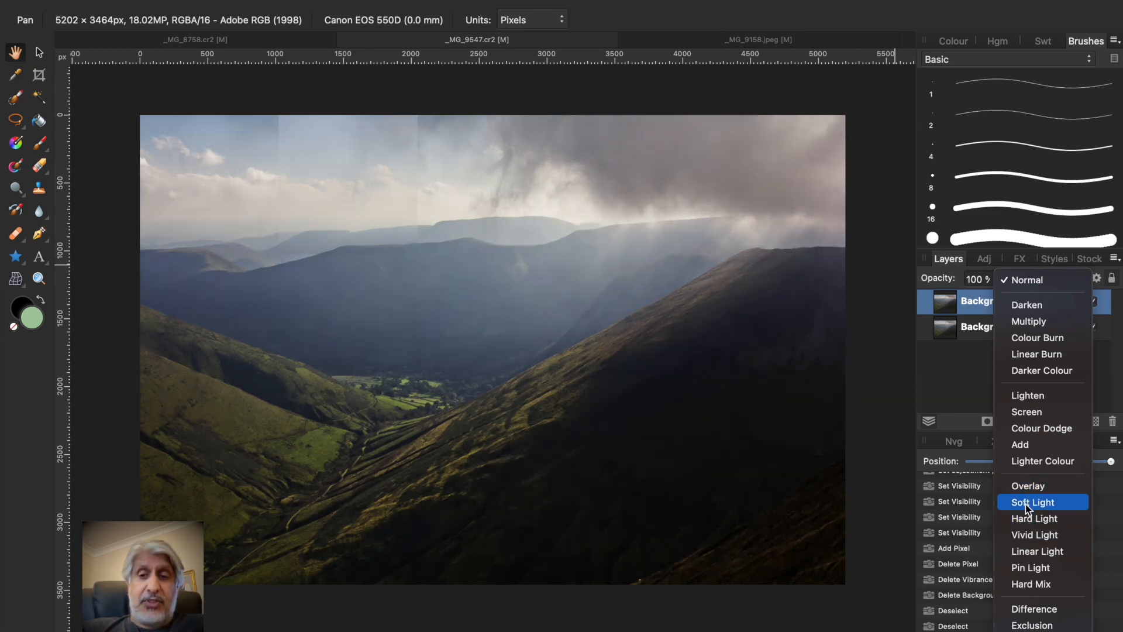
click(1024, 503)
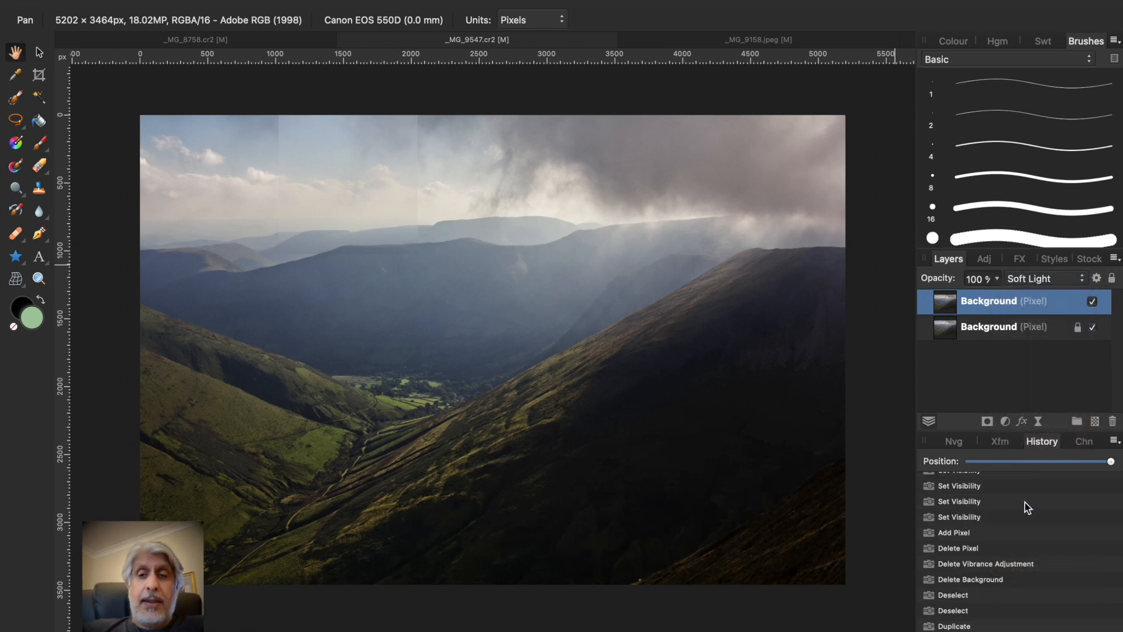
Toggle the Soft Light copy's visibility to compare the photo with and without the effect
click(1092, 301)
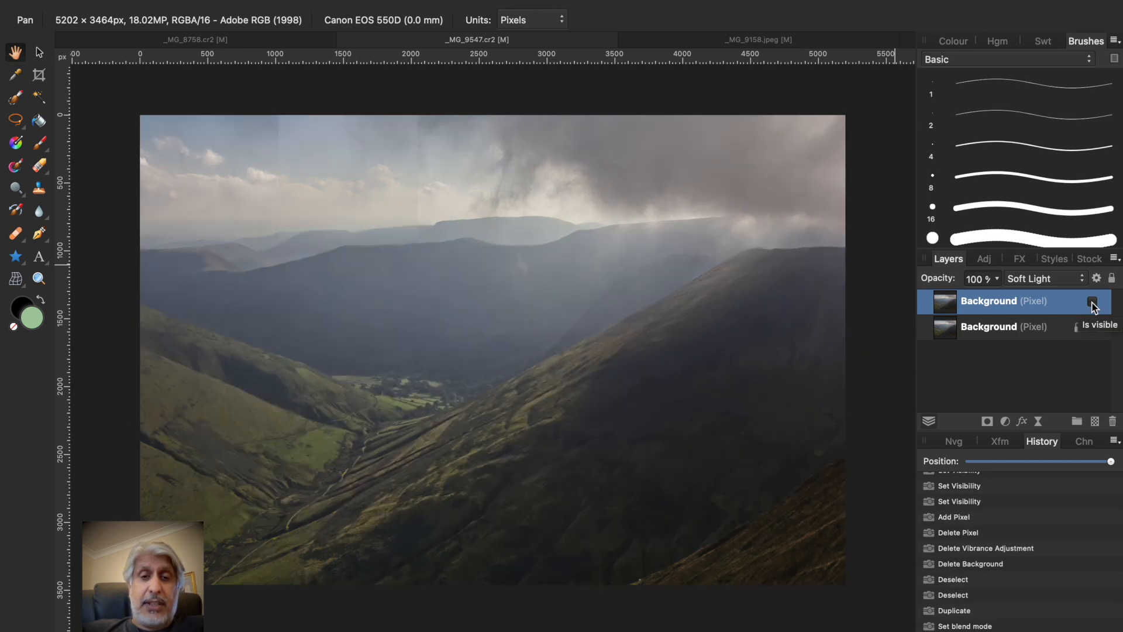
click(1092, 302)
click(1092, 302)
click(1092, 302)
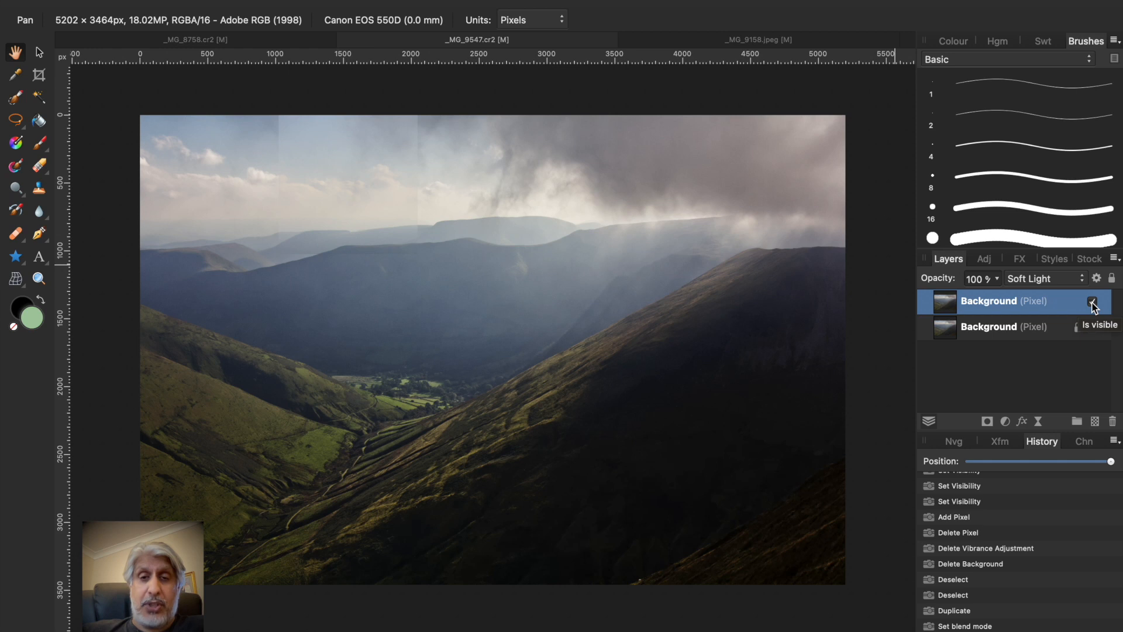
click(1092, 302)
click(1092, 302)
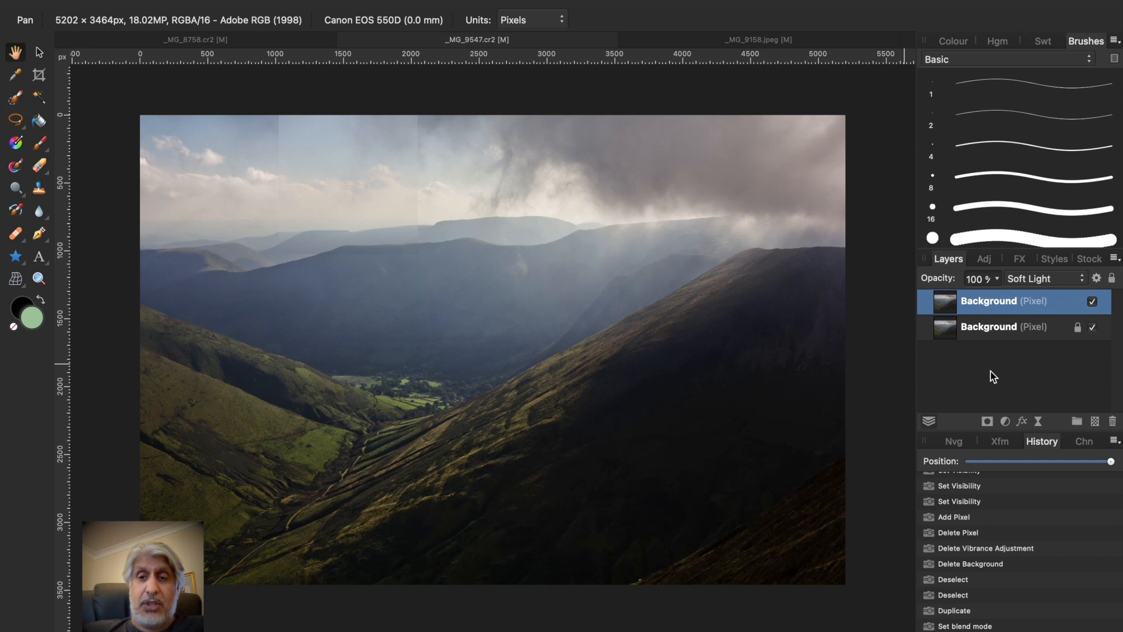
Add a Vibrance adjustment above the Soft Light copy with Vibrance at 24% and Saturation at 26%
click(1006, 421)
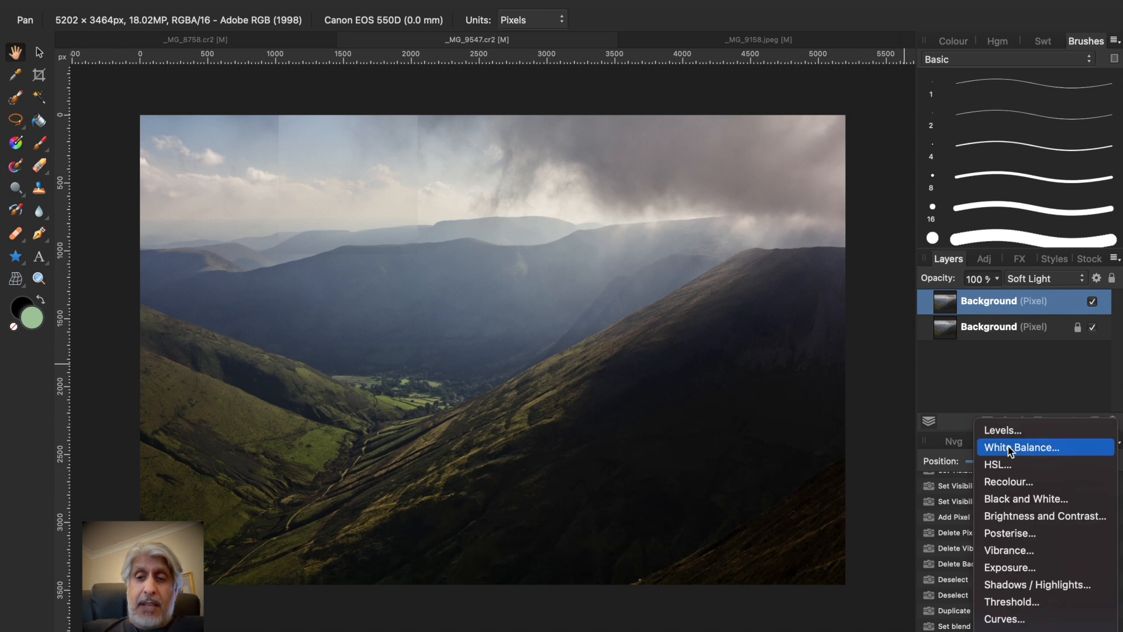
click(1006, 556)
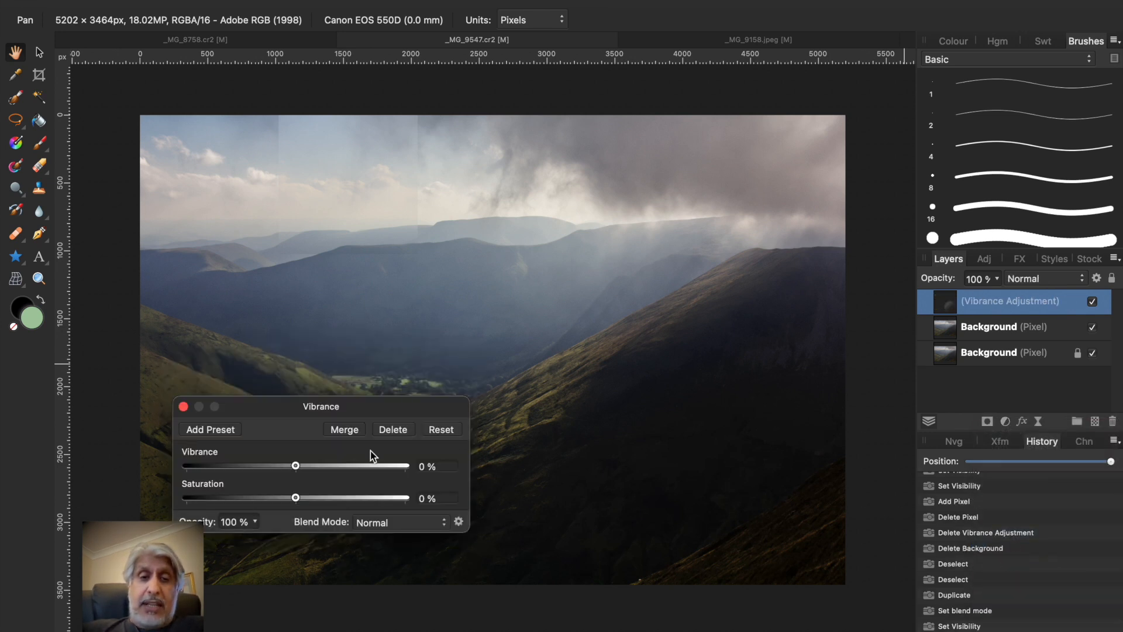
drag(296, 467, 324, 504)
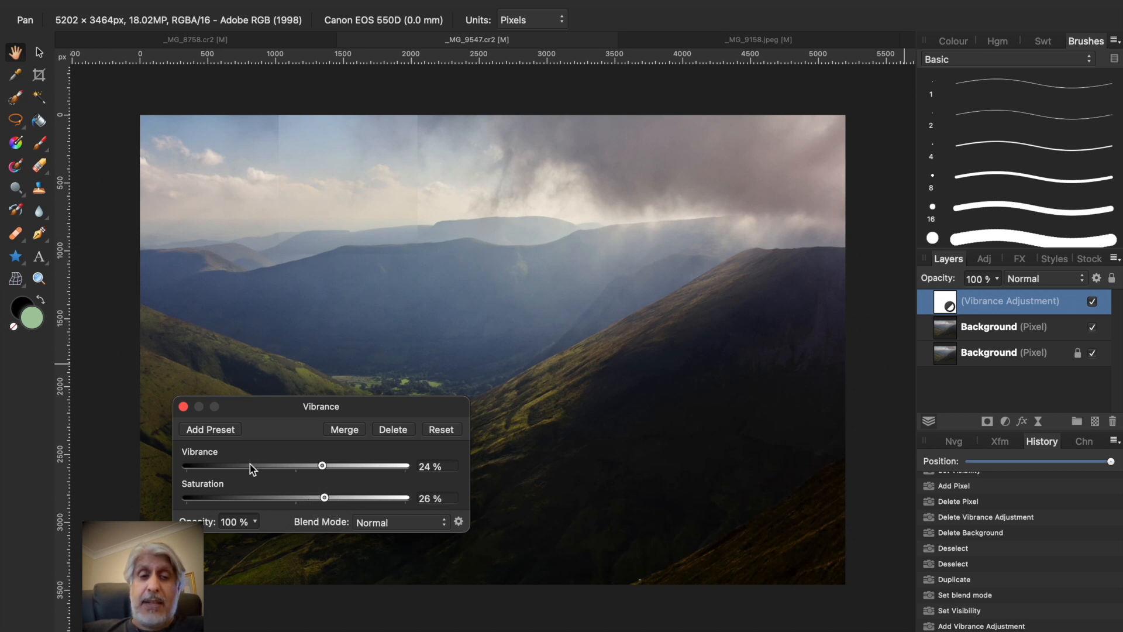
click(184, 407)
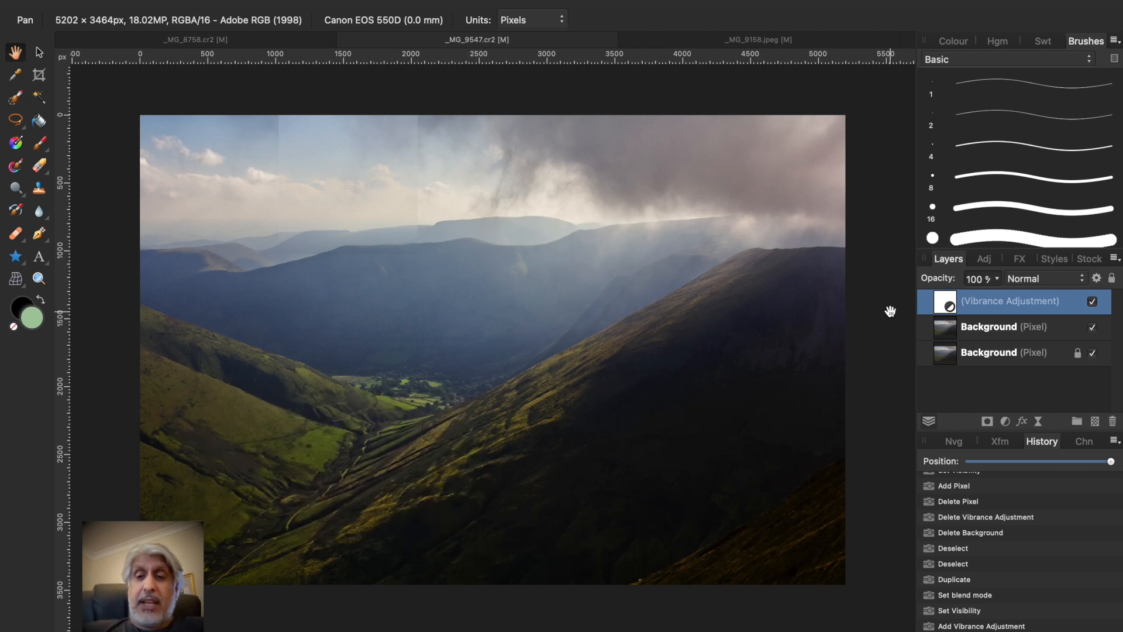
Hide and reshow the Soft Light copy and the Vibrance adjustment to compare the photo before and after
click(1092, 328)
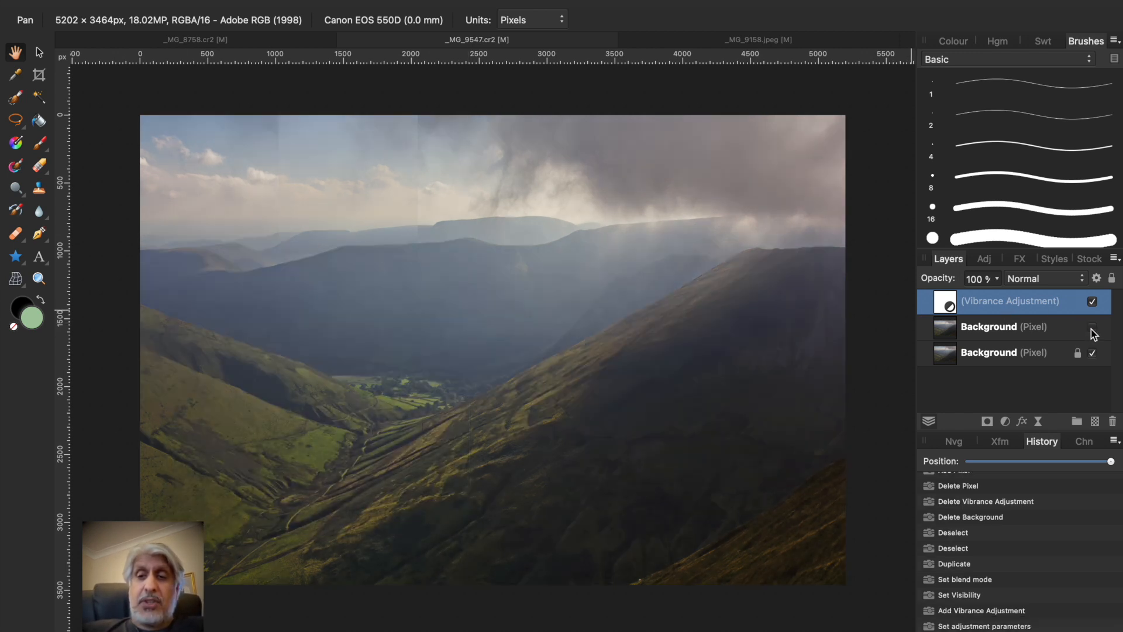
click(1092, 302)
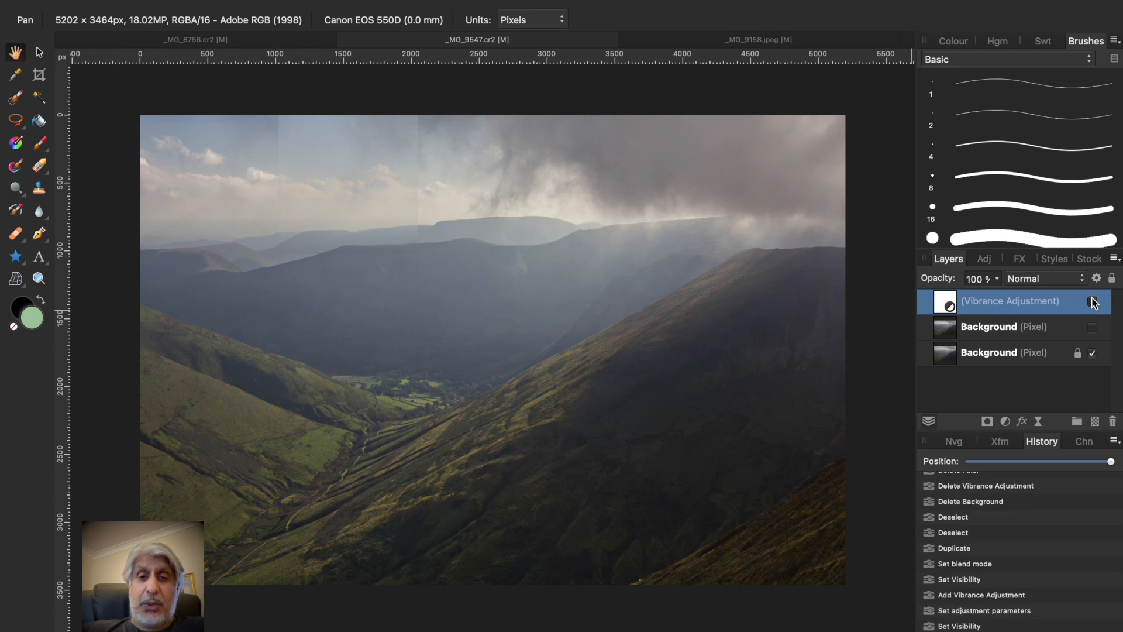
click(1093, 327)
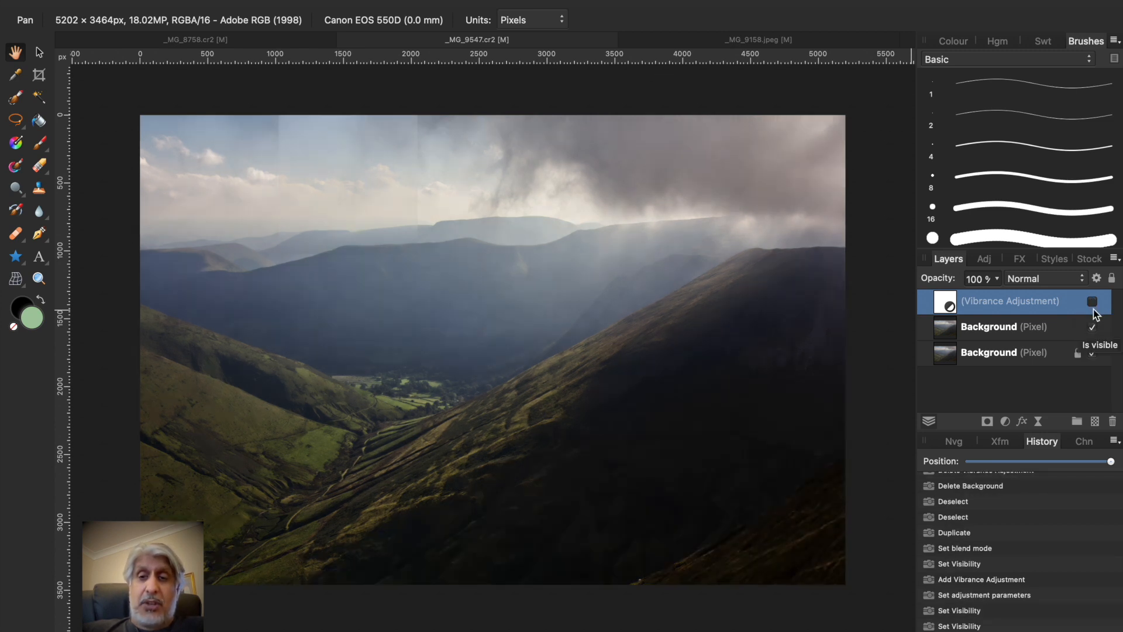
click(1092, 302)
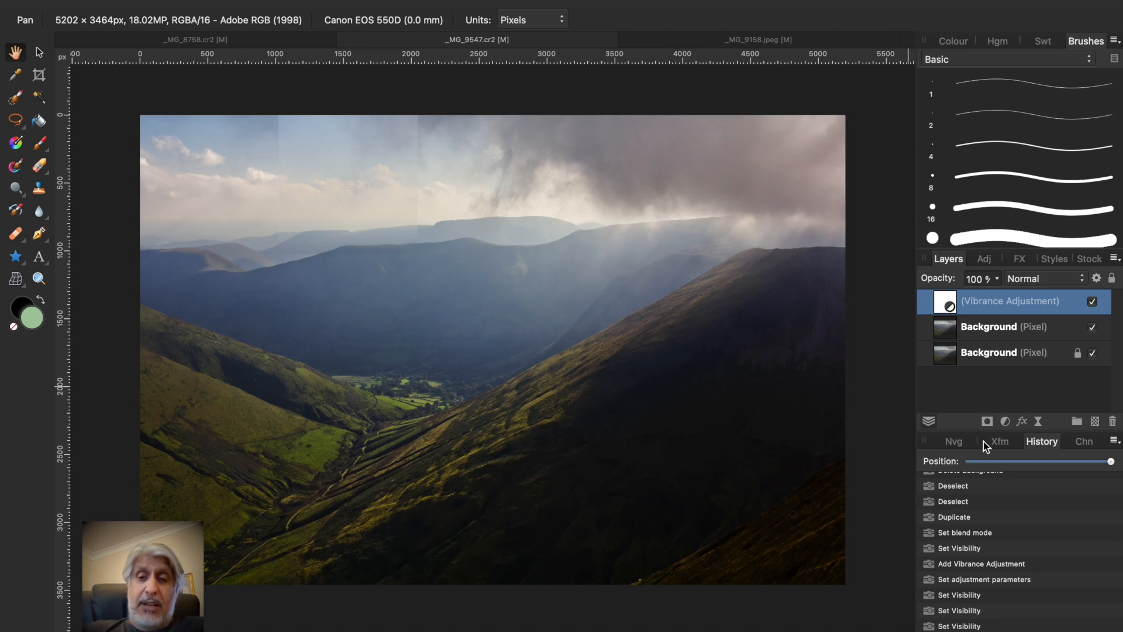
Add a mask to the Soft Light Background copy and select the mask for editing
click(997, 332)
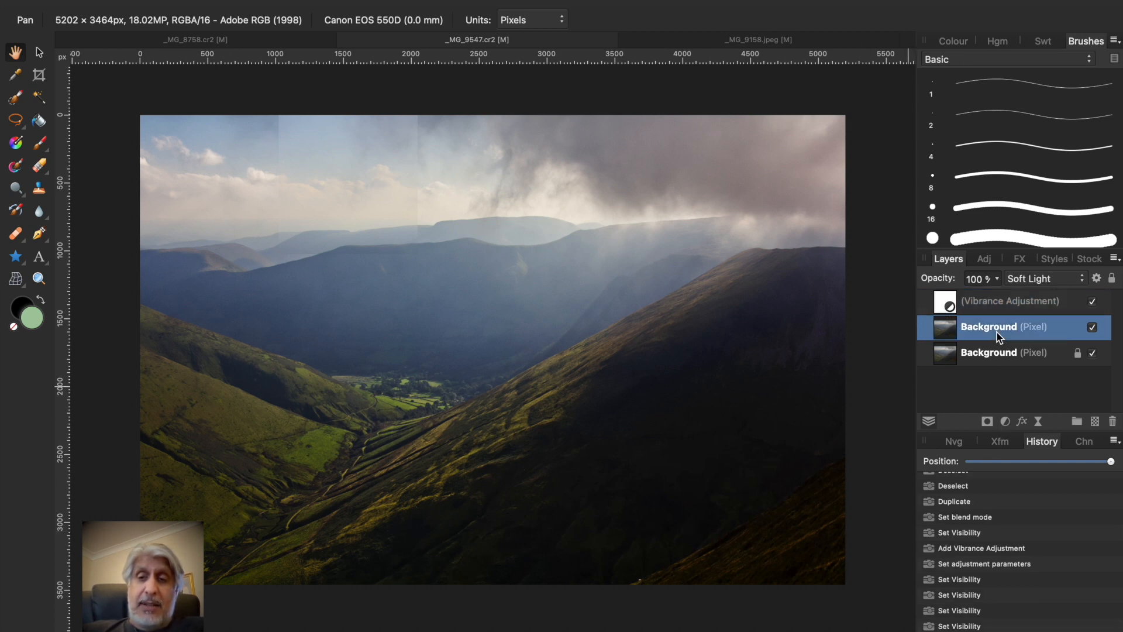
click(986, 422)
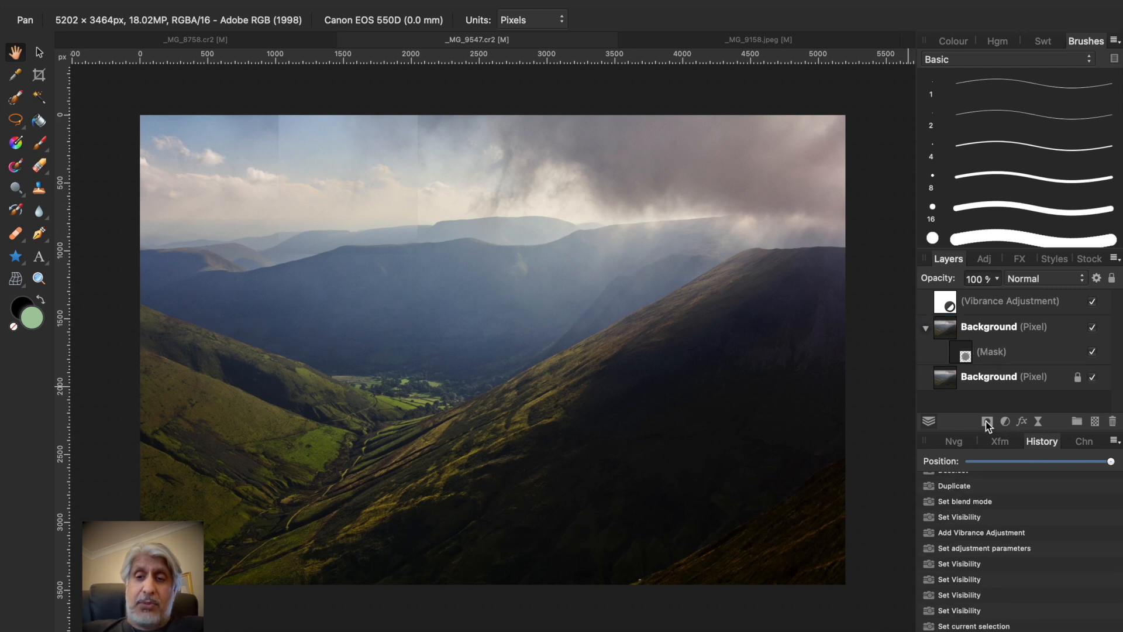
click(962, 356)
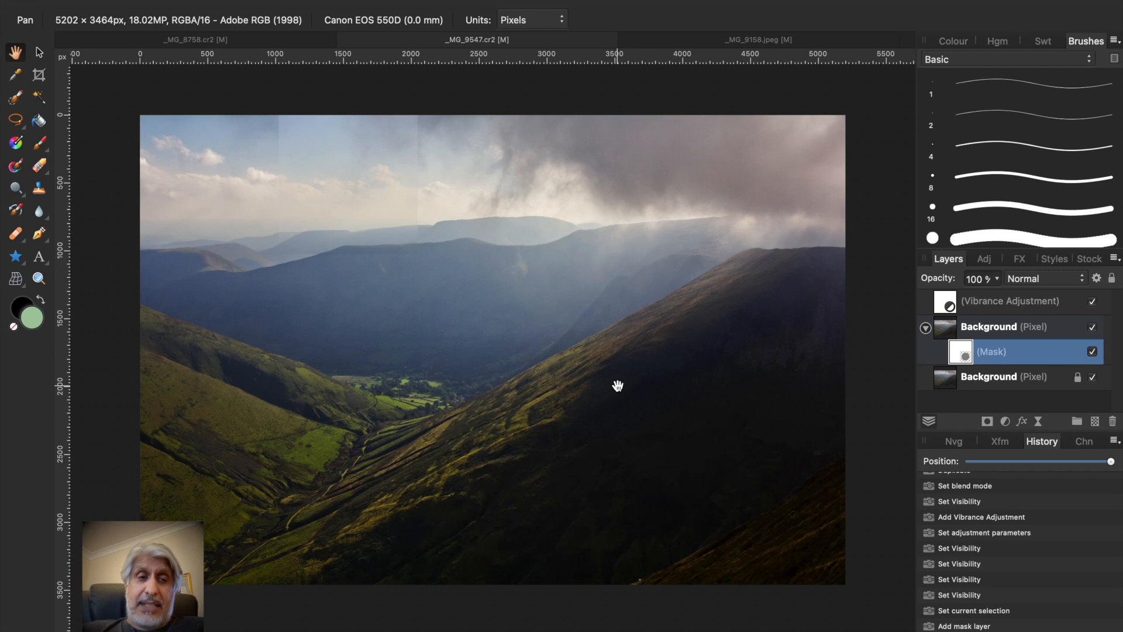
Set up the Paint Brush with the 128 px Round Soft Brush, 56% opacity and 59% flow
click(40, 145)
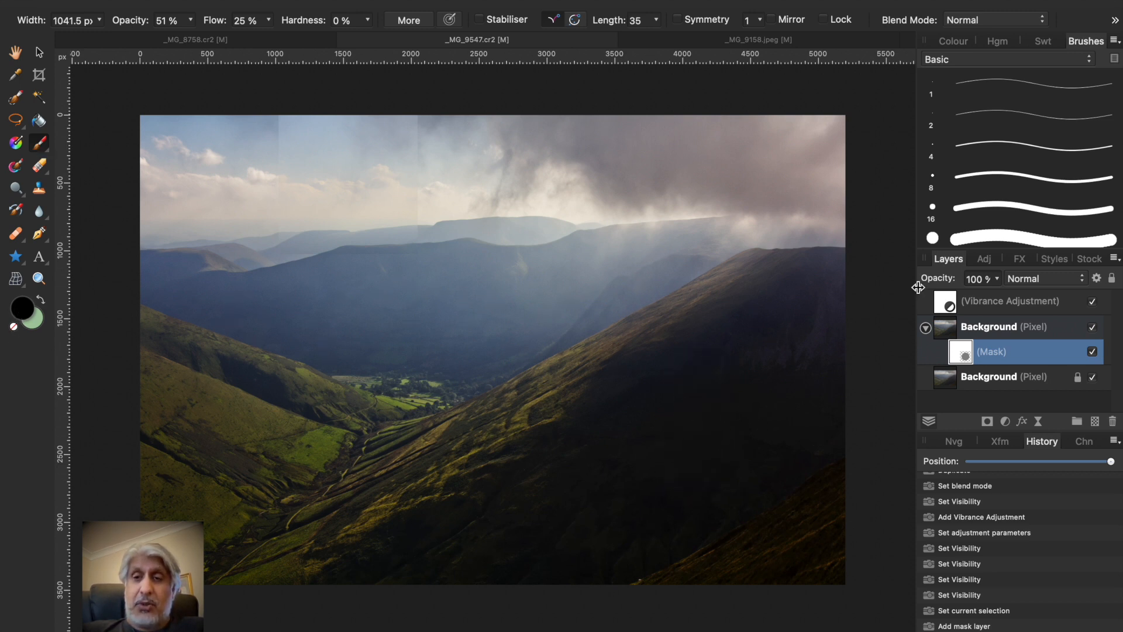
scroll(995, 156, down, 10)
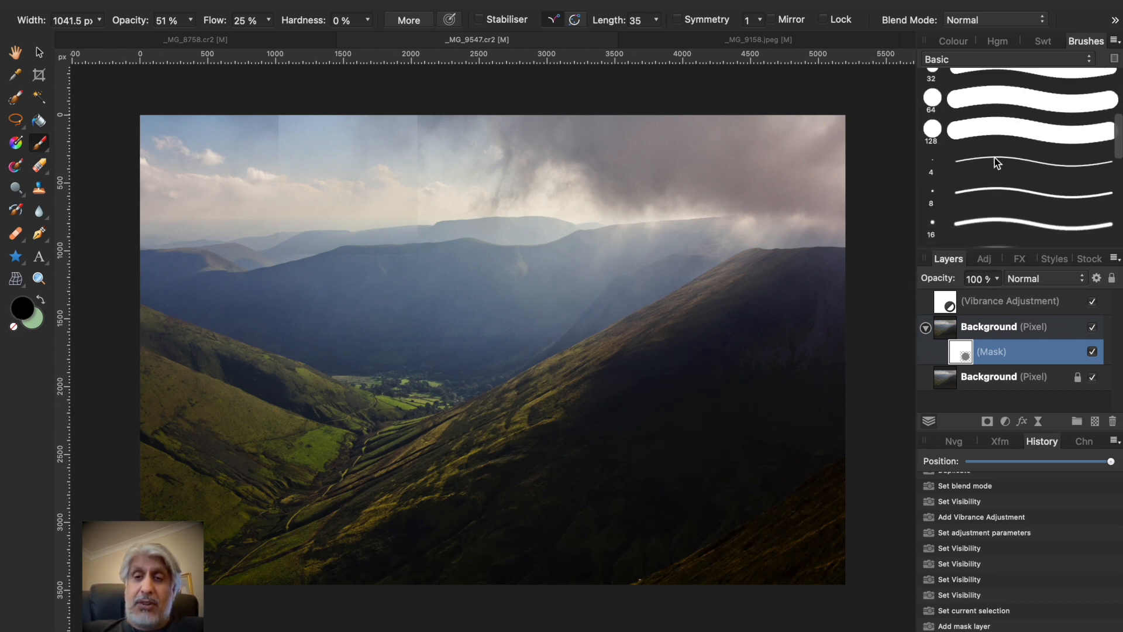
scroll(995, 157, up, 3)
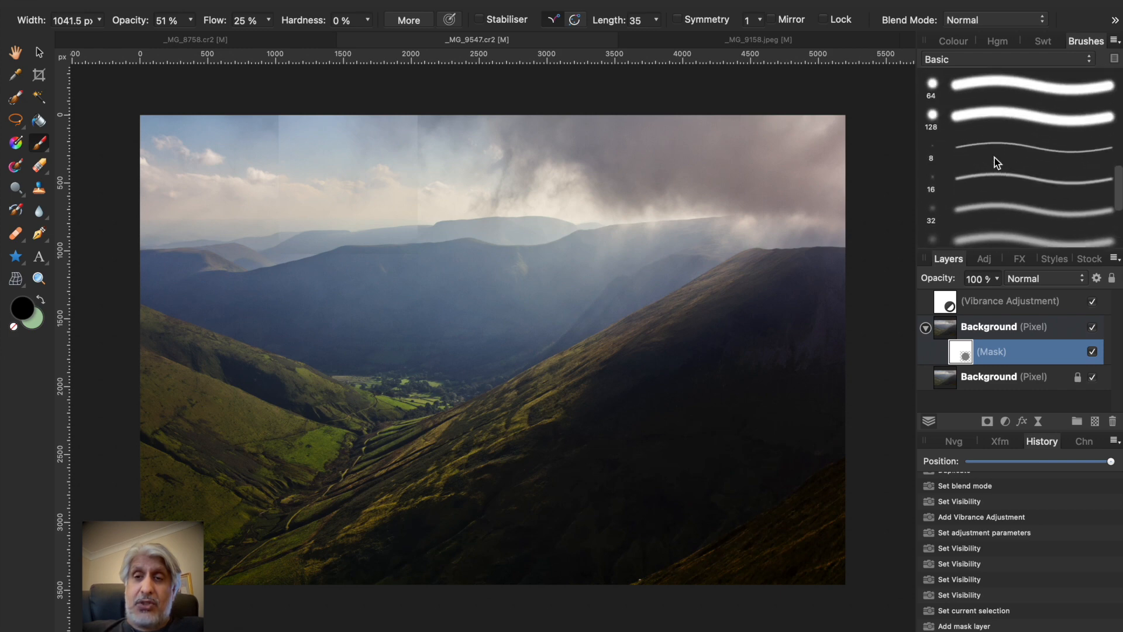
double_click(1003, 111)
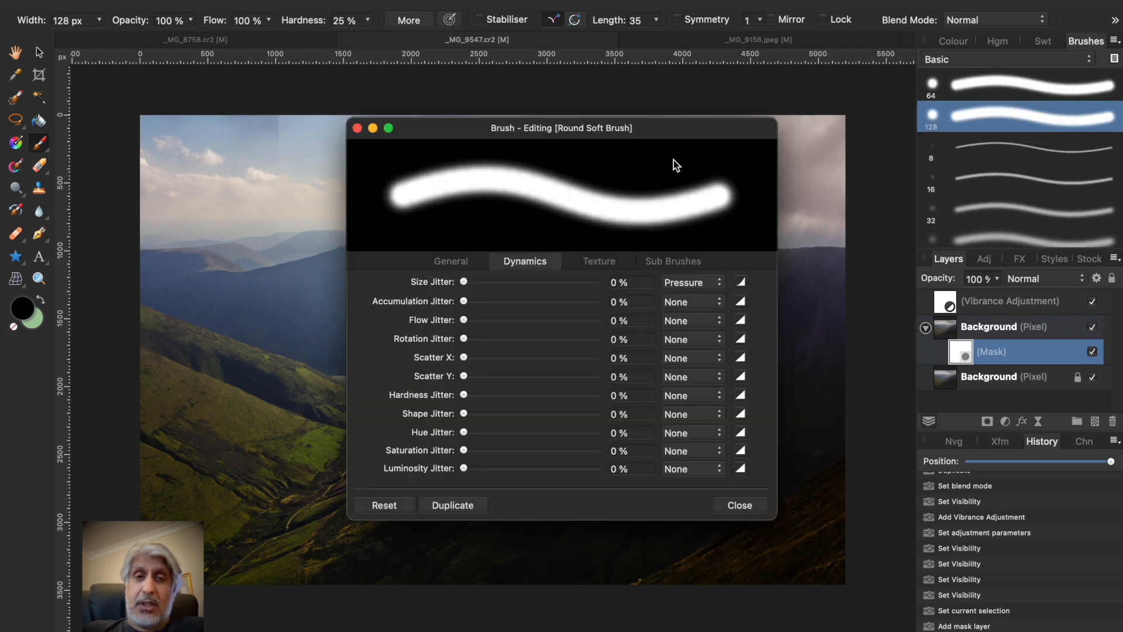
click(358, 128)
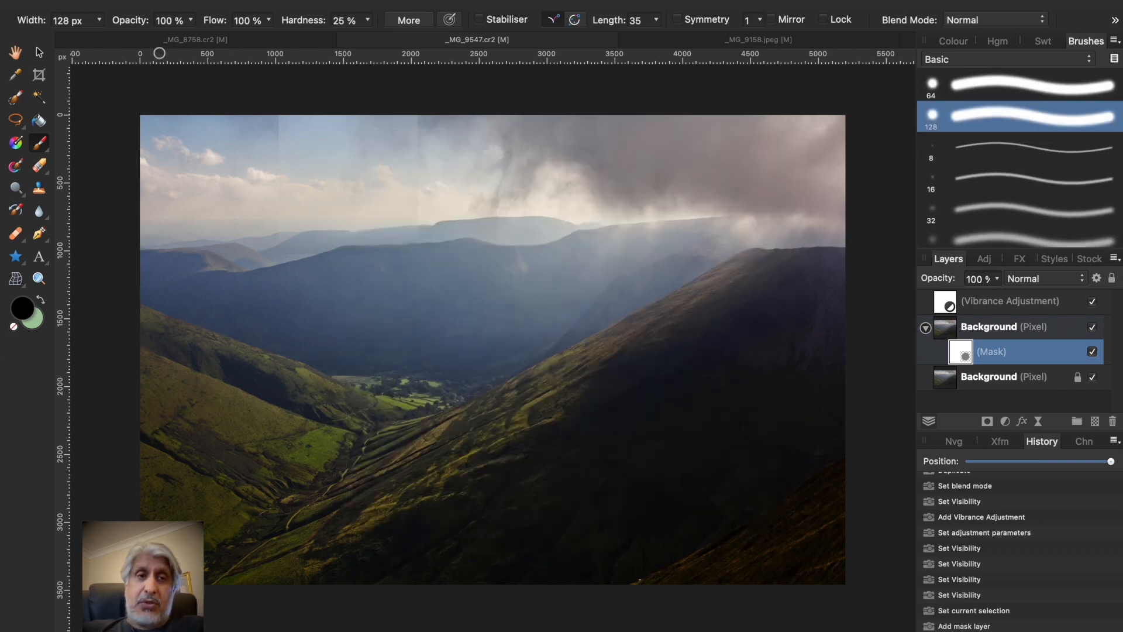
click(187, 20)
drag(189, 39, 132, 43)
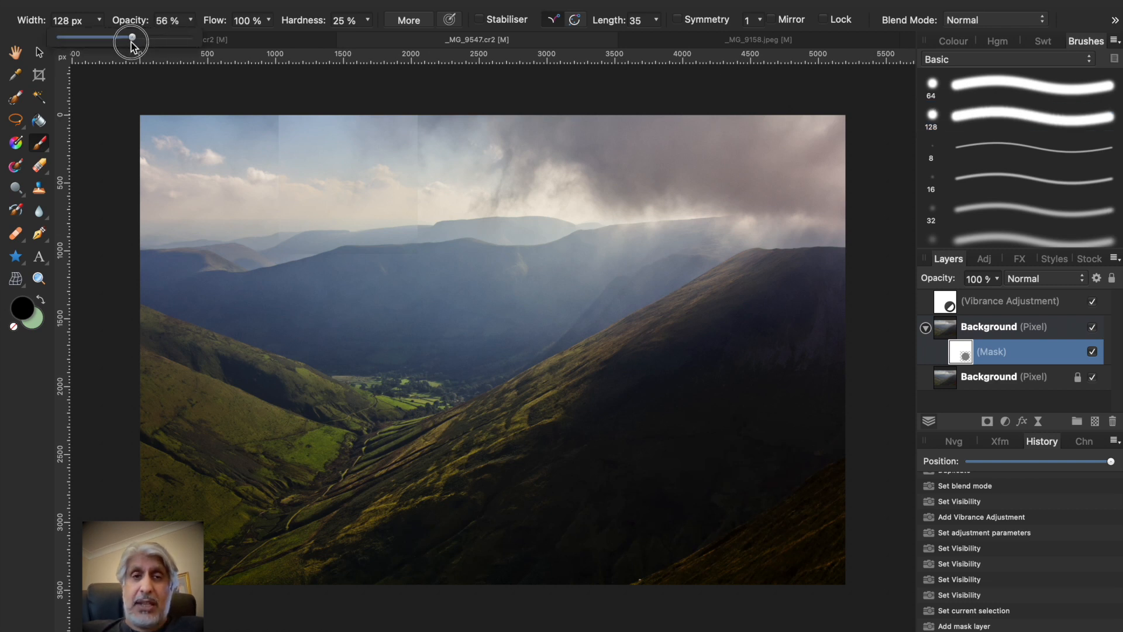
click(269, 20)
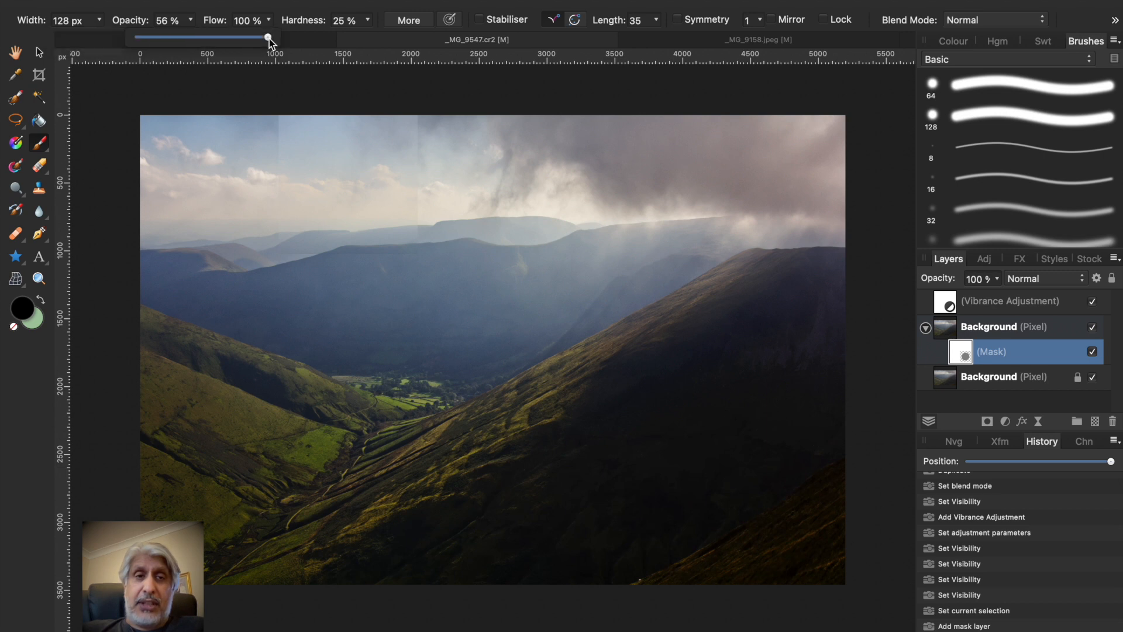
drag(269, 39, 215, 41)
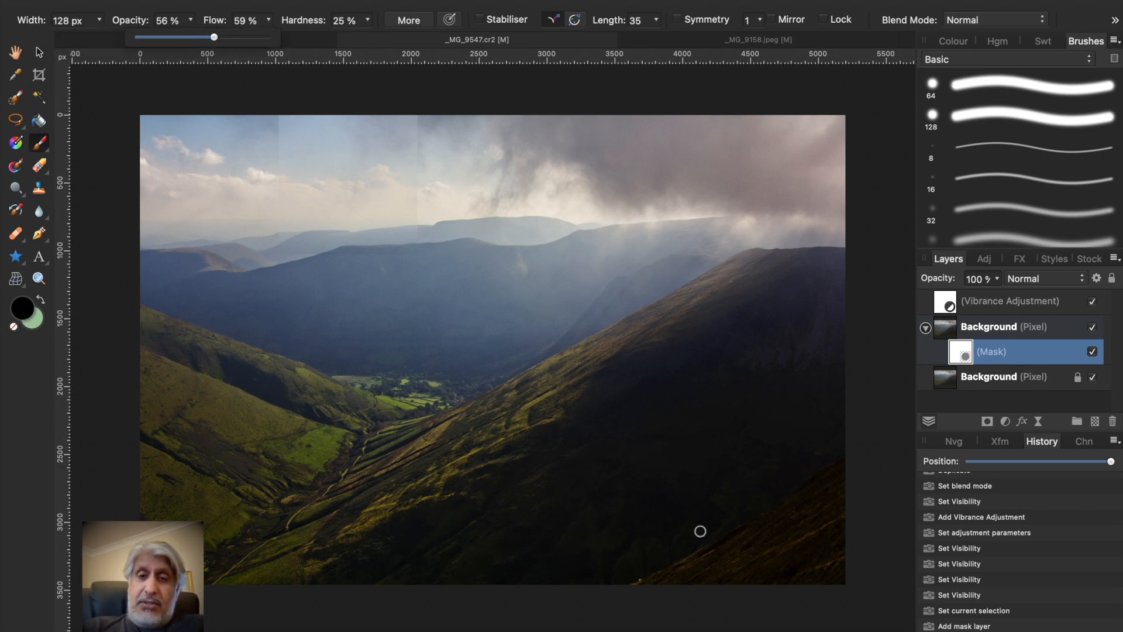
Enlarge the brush to 787.6 px and paint black on the mask over the dark hillside on the right
key(bracketright)
key(bracketright)
key(bracketright)
key(bracketright)
key(bracketright)
key(bracketright)
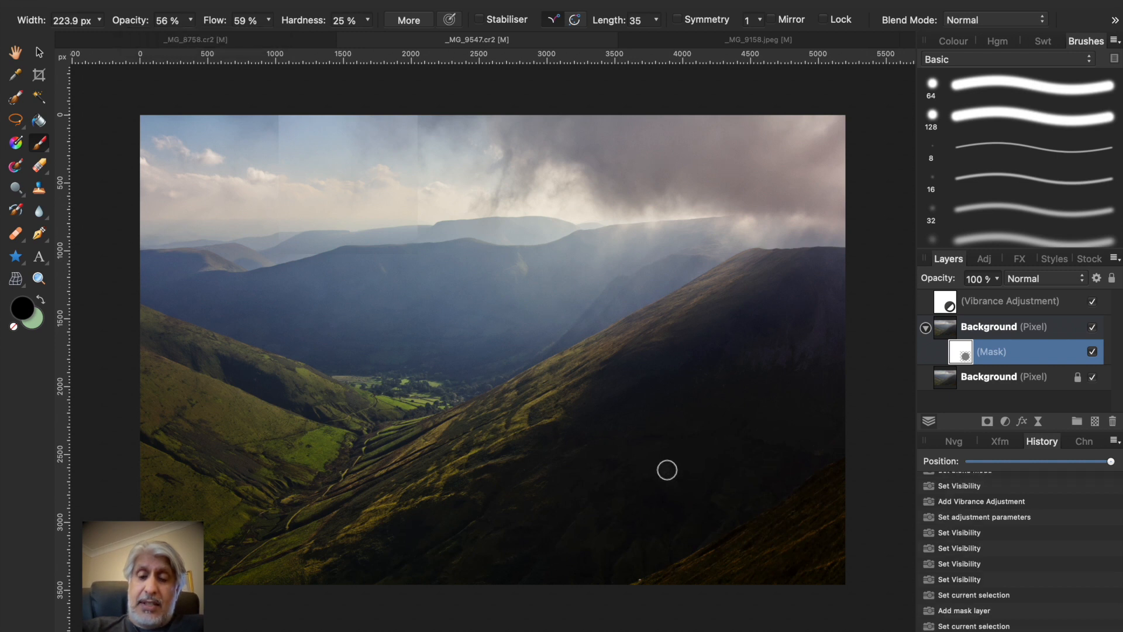
key(bracketright)
key(bracketright)
key(bracketright)
key(bracketright)
key(bracketright)
key(bracketright)
key(bracketright)
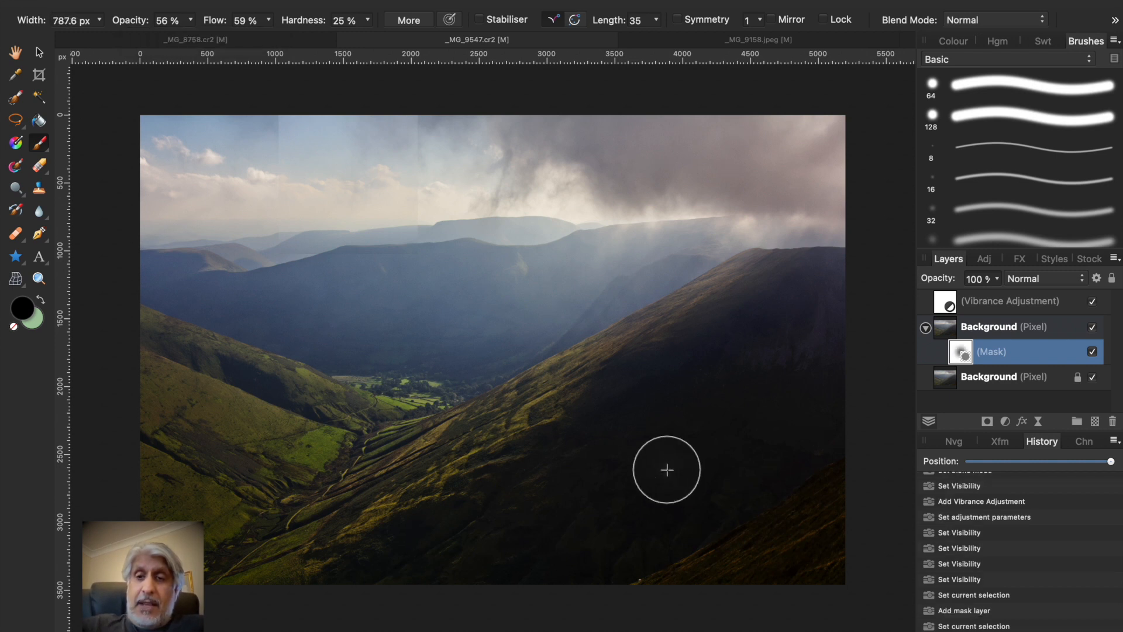
click(840, 367)
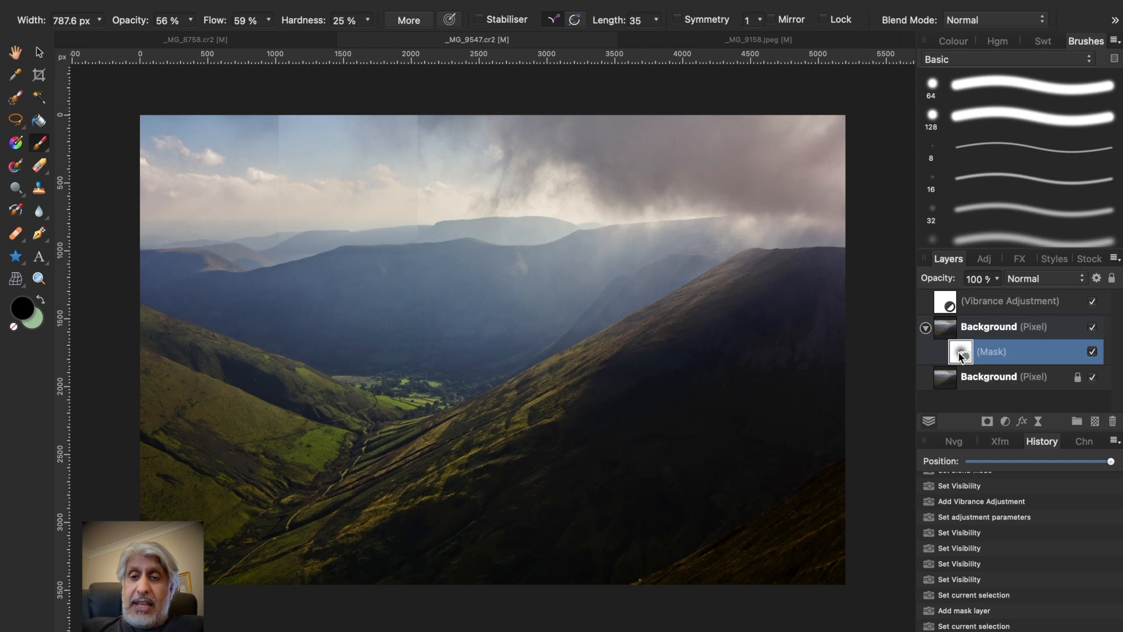
mouse_move(830, 497)
mouse_down()
mouse_move(812, 523)
mouse_move(852, 495)
mouse_move(825, 544)
mouse_move(779, 575)
mouse_move(837, 547)
mouse_move(750, 573)
mouse_move(826, 474)
mouse_move(775, 506)
mouse_move(784, 514)
mouse_move(821, 456)
mouse_move(700, 557)
mouse_move(723, 579)
mouse_move(770, 539)
mouse_move(695, 570)
mouse_move(792, 461)
mouse_move(844, 433)
mouse_move(720, 490)
mouse_move(654, 578)
mouse_move(586, 578)
mouse_move(566, 593)
mouse_move(678, 531)
mouse_move(585, 563)
mouse_move(687, 513)
mouse_move(612, 546)
mouse_up()
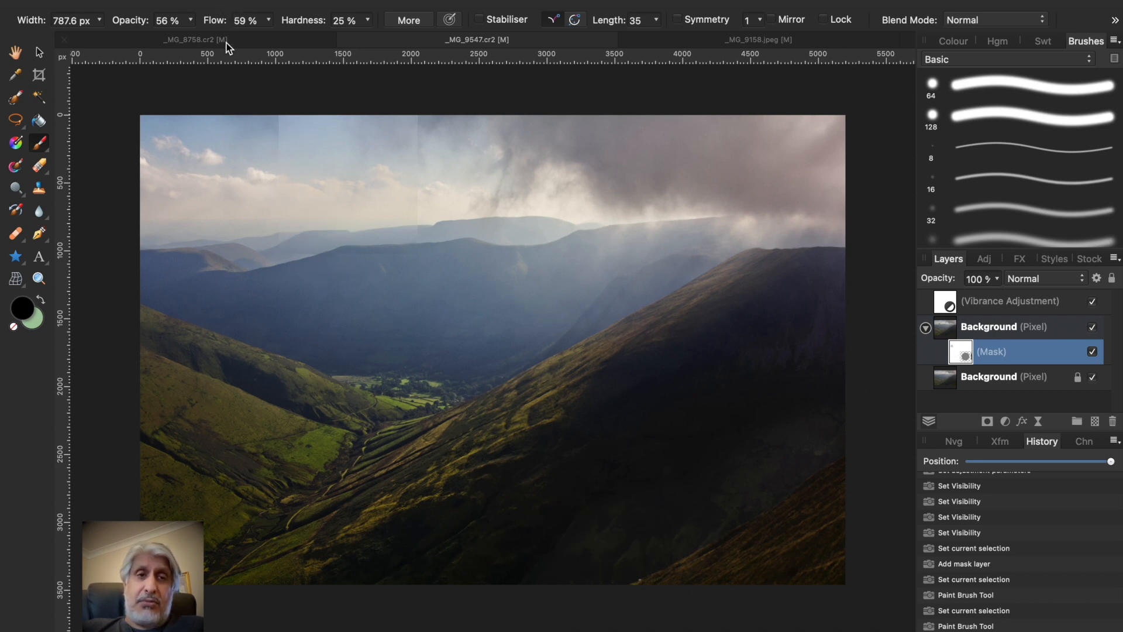
Lower the brush opacity to 47% and paint black on the mask across the dark right hillside down to the foreground slope
click(189, 22)
drag(189, 38, 178, 37)
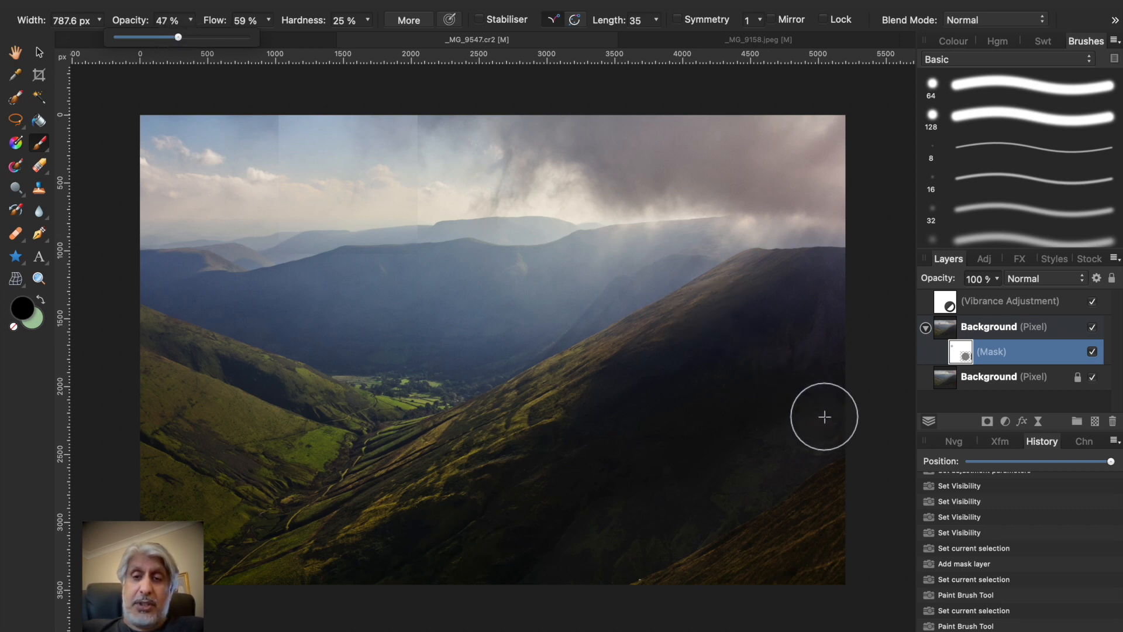
mouse_move(827, 402)
mouse_down()
mouse_move(756, 430)
mouse_move(679, 503)
mouse_move(706, 487)
mouse_move(747, 418)
mouse_move(605, 544)
mouse_up()
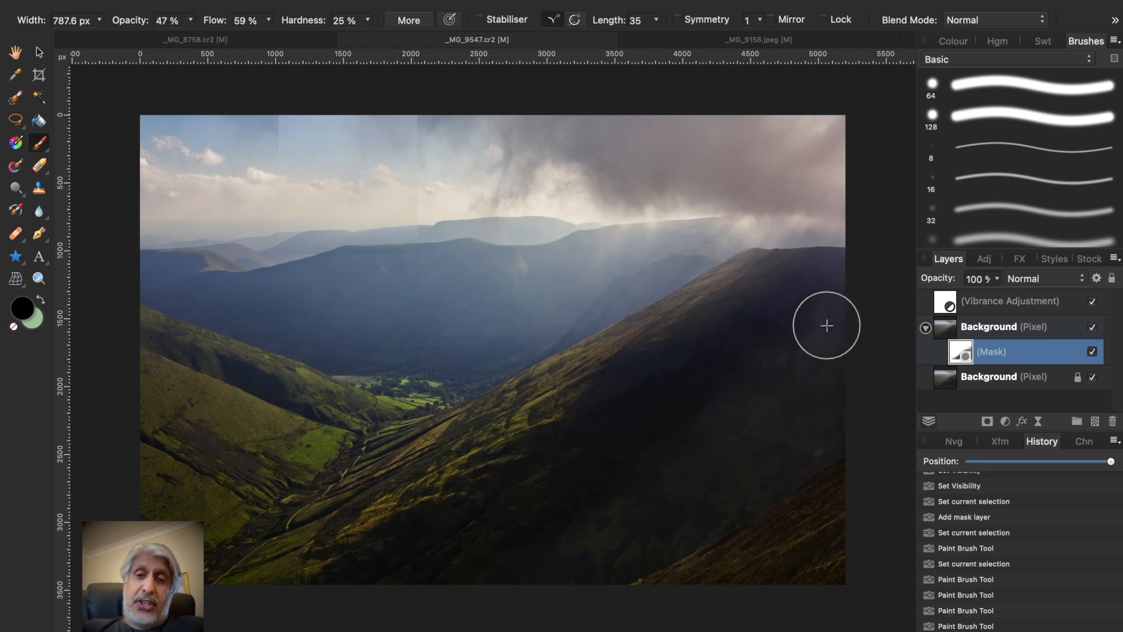
drag(827, 324, 804, 339)
drag(732, 406, 739, 368)
mouse_move(606, 482)
mouse_down()
mouse_move(662, 441)
mouse_move(600, 469)
mouse_up()
drag(526, 574, 609, 479)
mouse_move(442, 576)
mouse_down()
mouse_move(572, 482)
mouse_move(572, 470)
mouse_up()
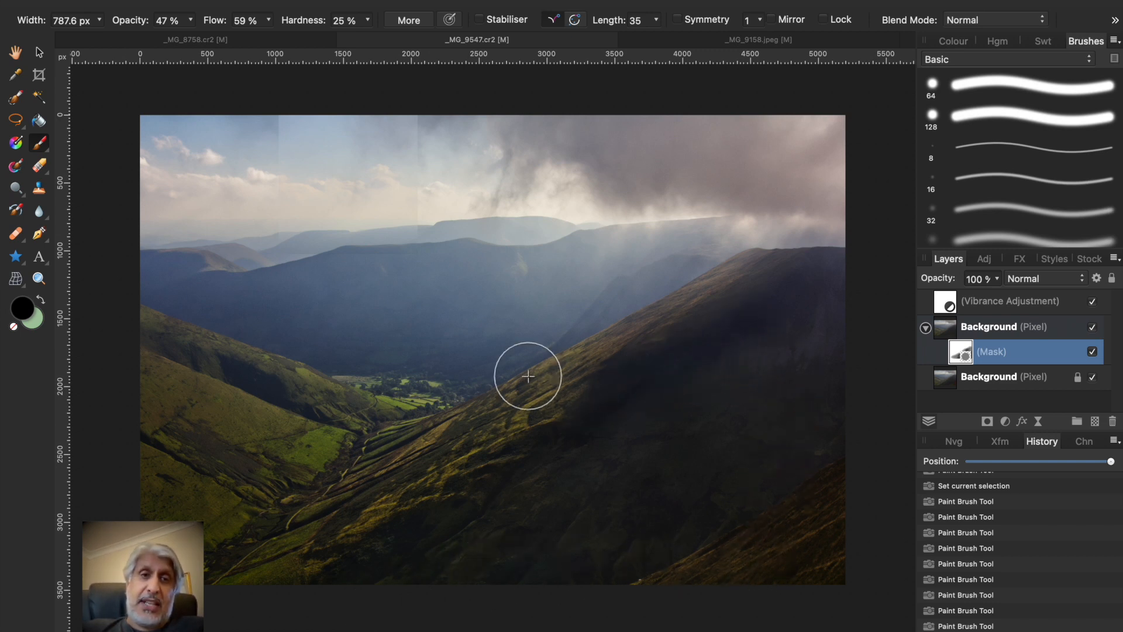
Set the brush to 22% opacity and 1041.5 px width, and paint the mask over the upper part of the right hillside
click(190, 21)
drag(191, 41, 158, 38)
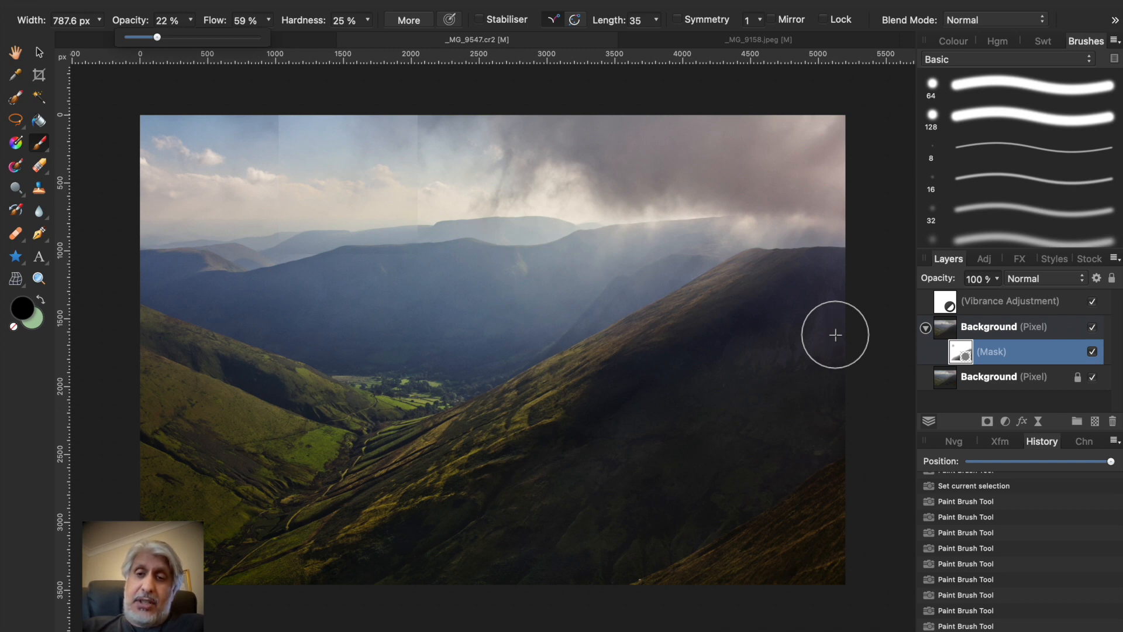
key(bracketright)
key(bracketright)
drag(821, 332, 792, 327)
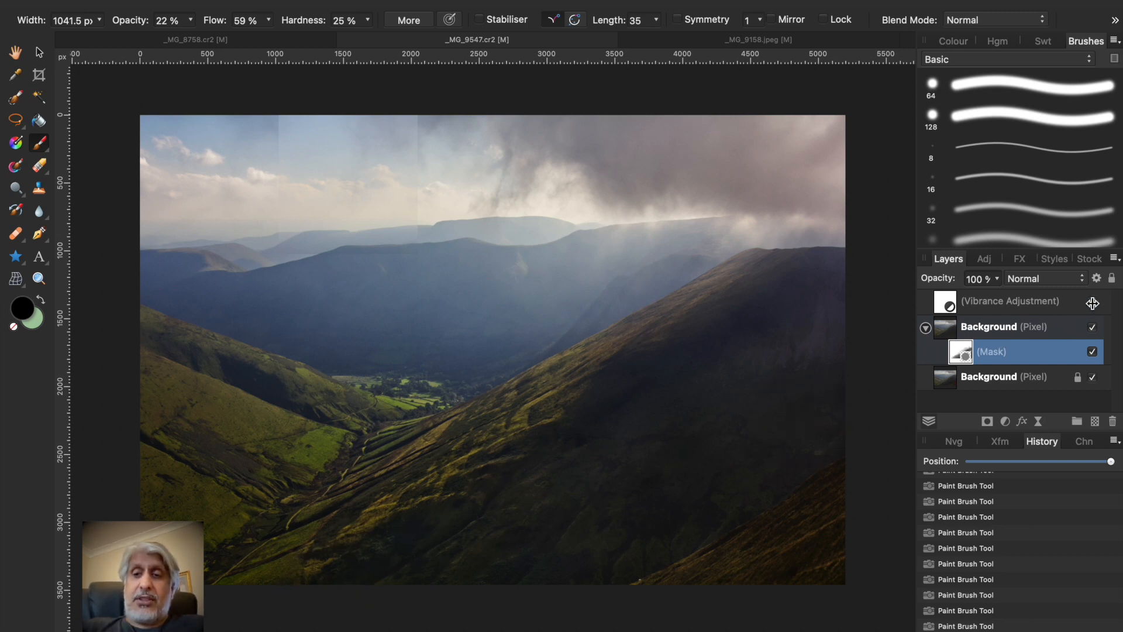
Compare the landscape before and after by hiding the duplicate and its mask, and restoring the duplicate, Vibrance adjustment and mask one by one
click(1092, 327)
click(1092, 352)
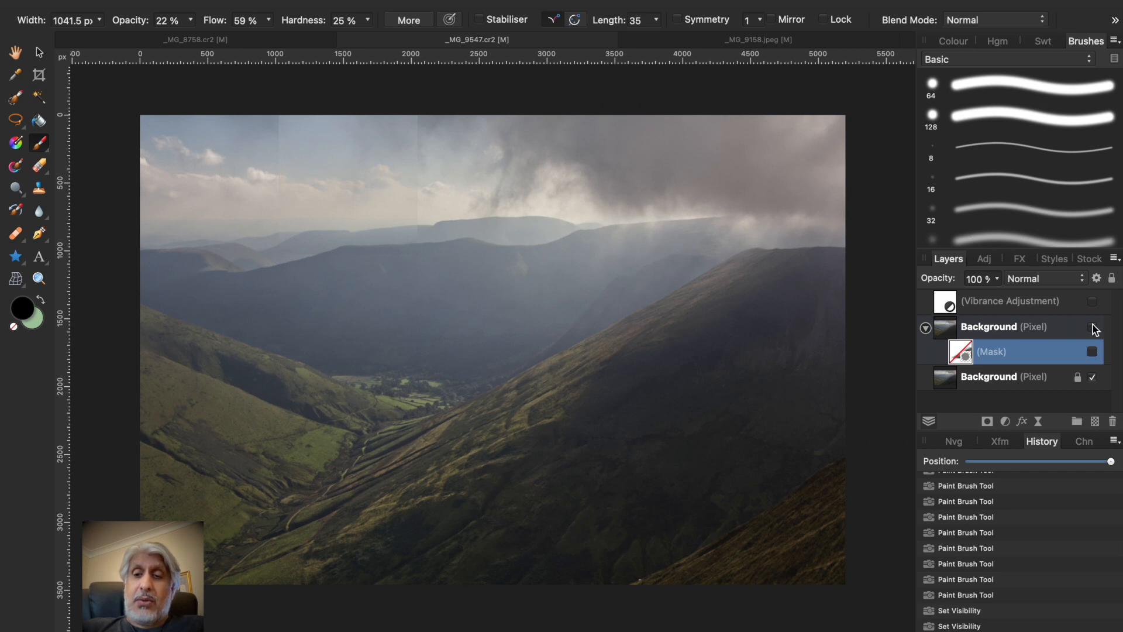
click(1092, 327)
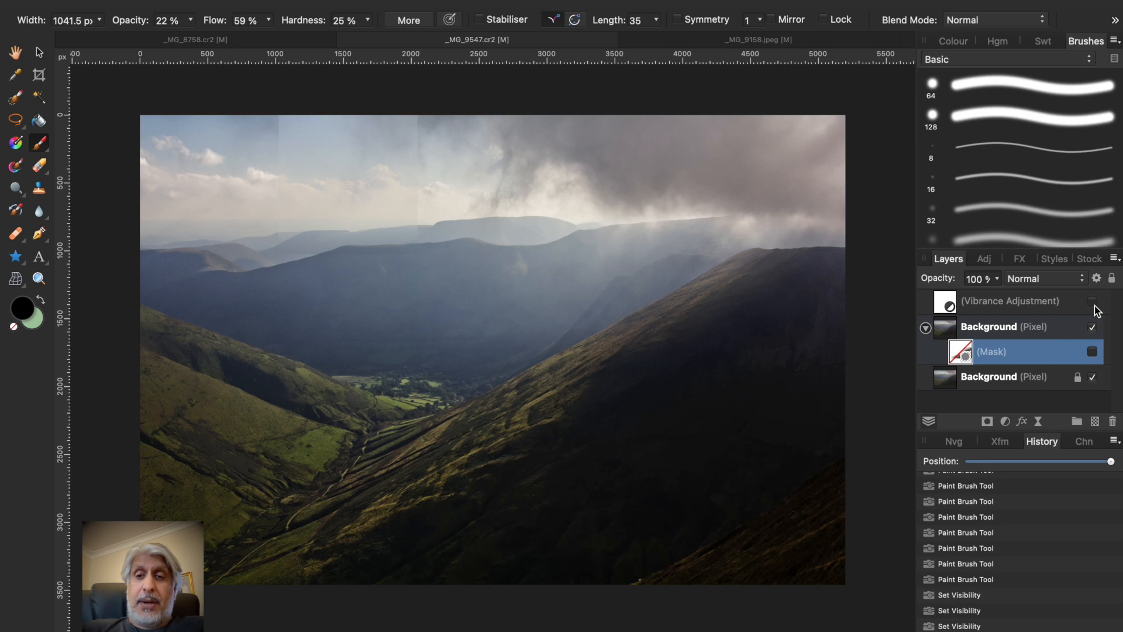
click(1092, 302)
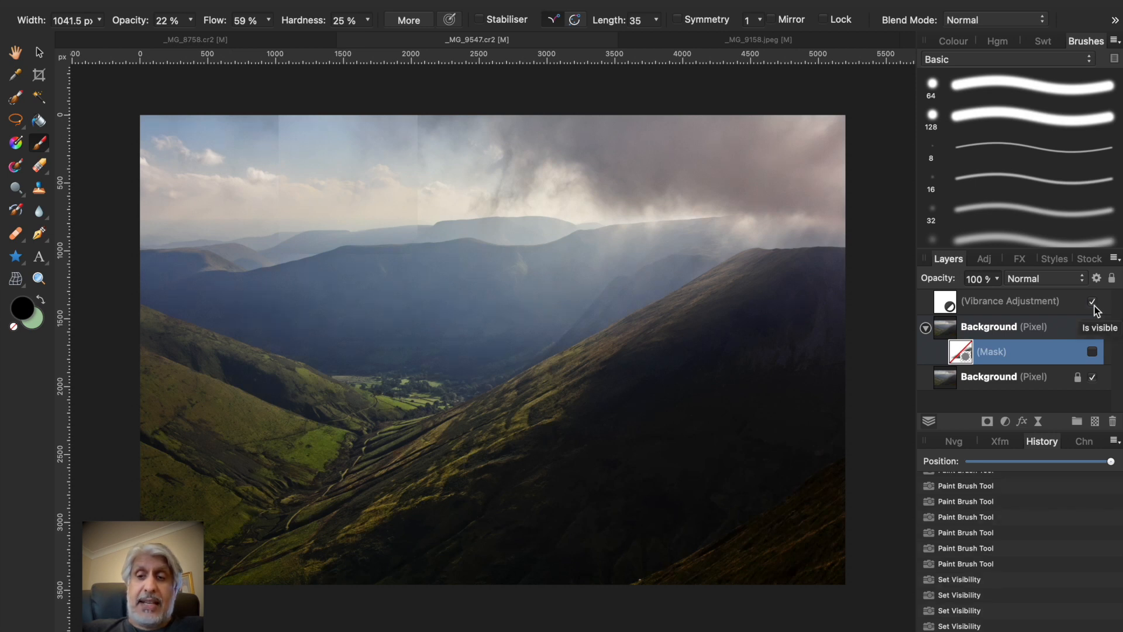
click(1092, 353)
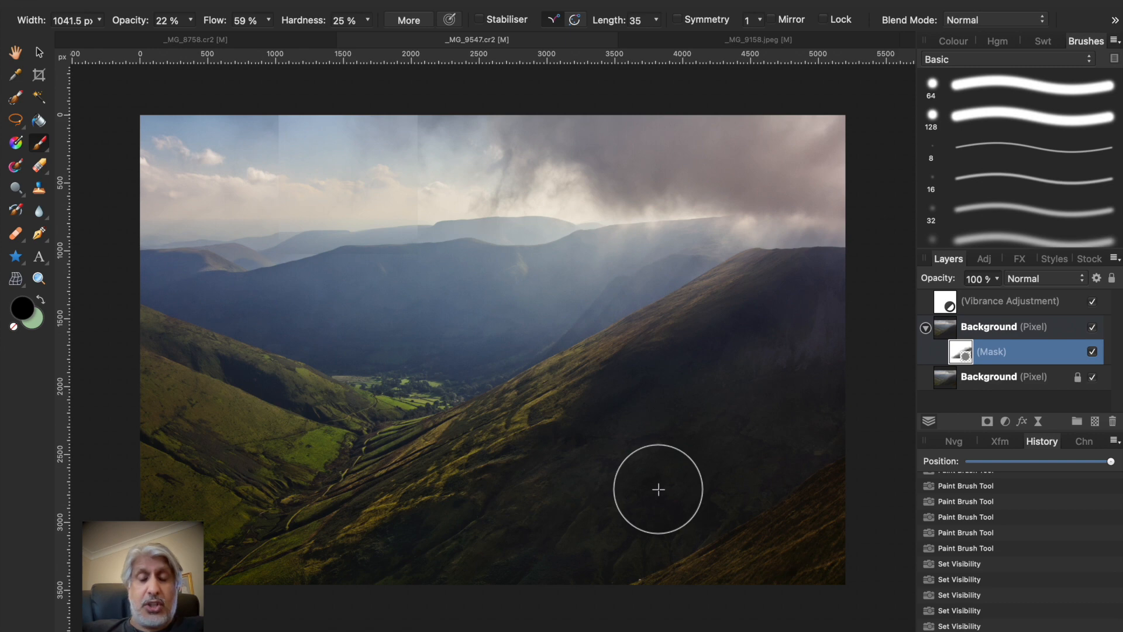
In the _MG_9158.jpeg rose photo, duplicate the Background layer and set the copy's blend mode to Soft Light
click(682, 44)
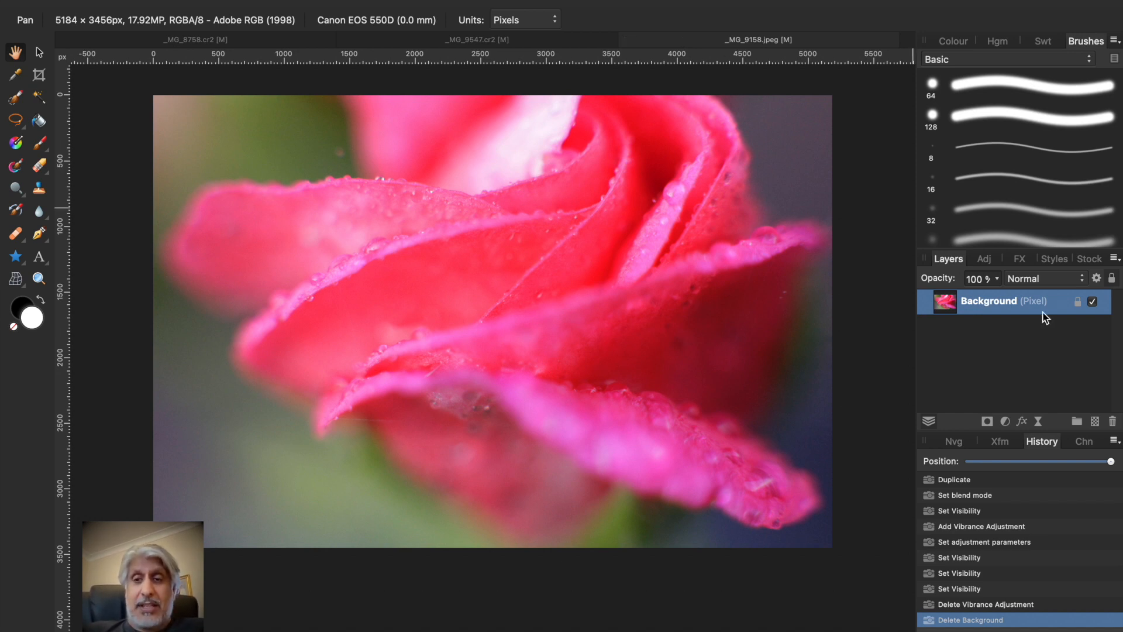
right_click(1005, 300)
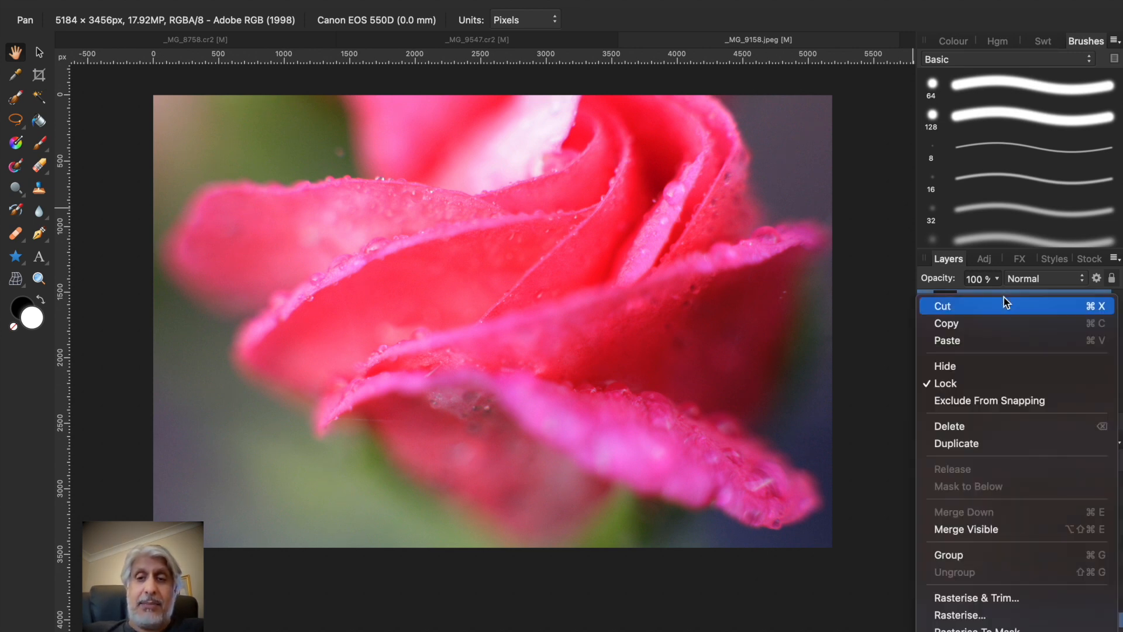
click(972, 447)
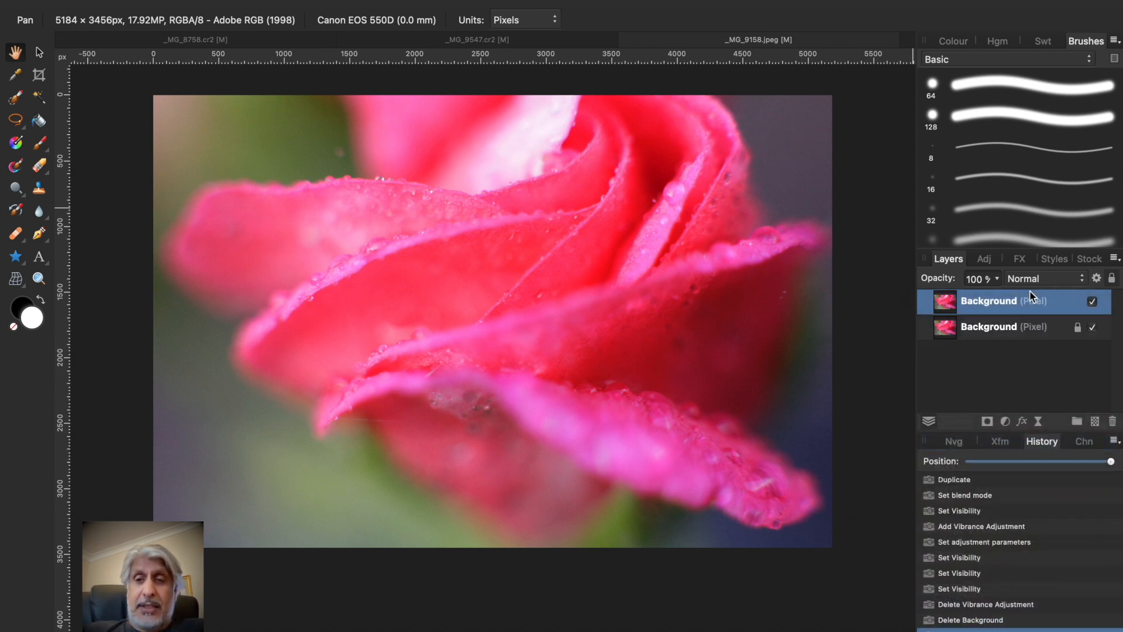
click(1043, 279)
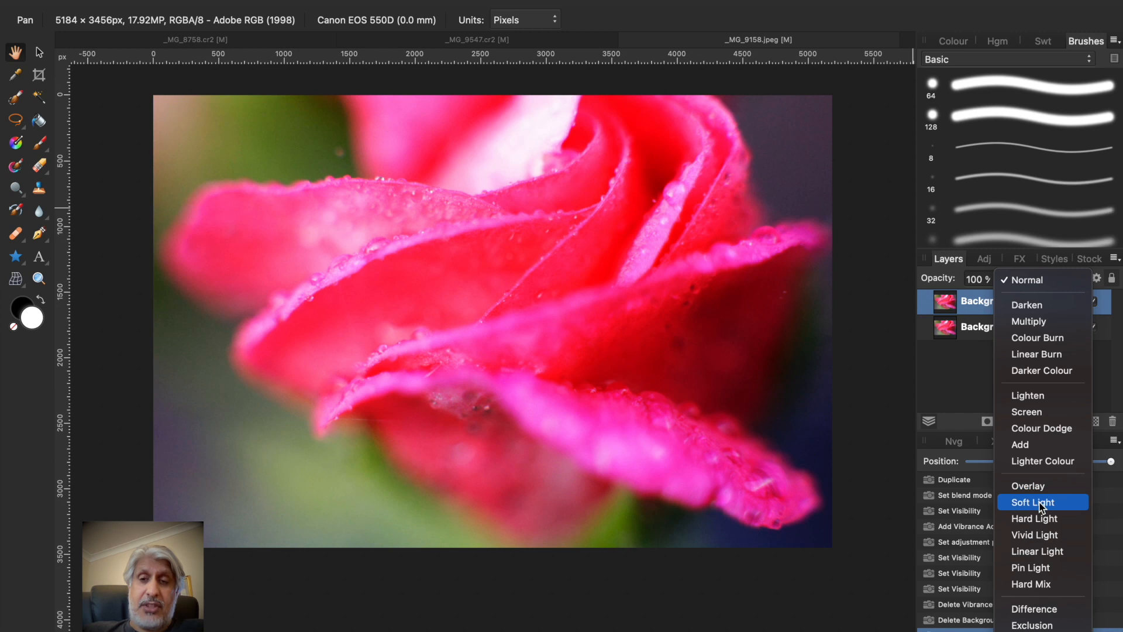
click(1039, 503)
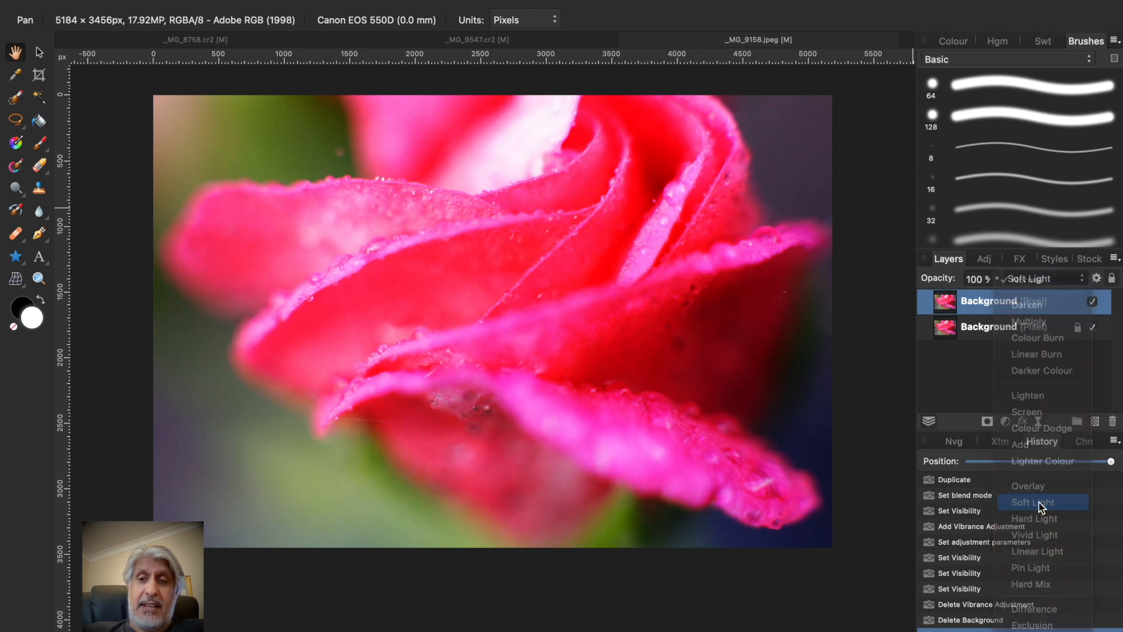
Toggle the Soft Light duplicate's visibility several times to compare the rose with and without the effect
click(1091, 303)
click(1091, 303)
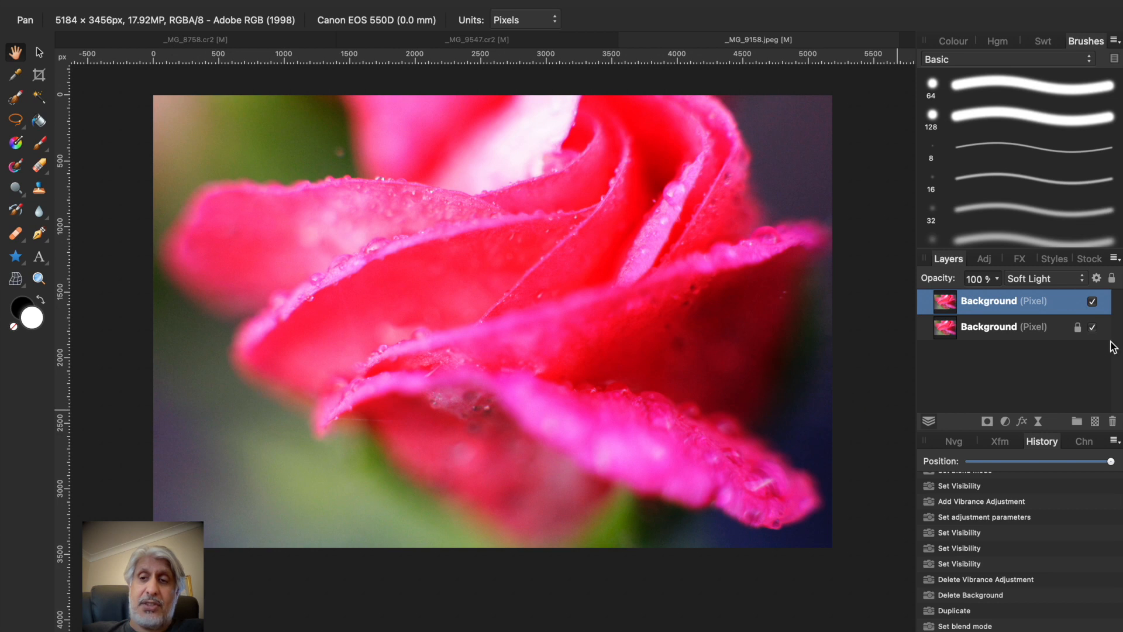
click(1092, 303)
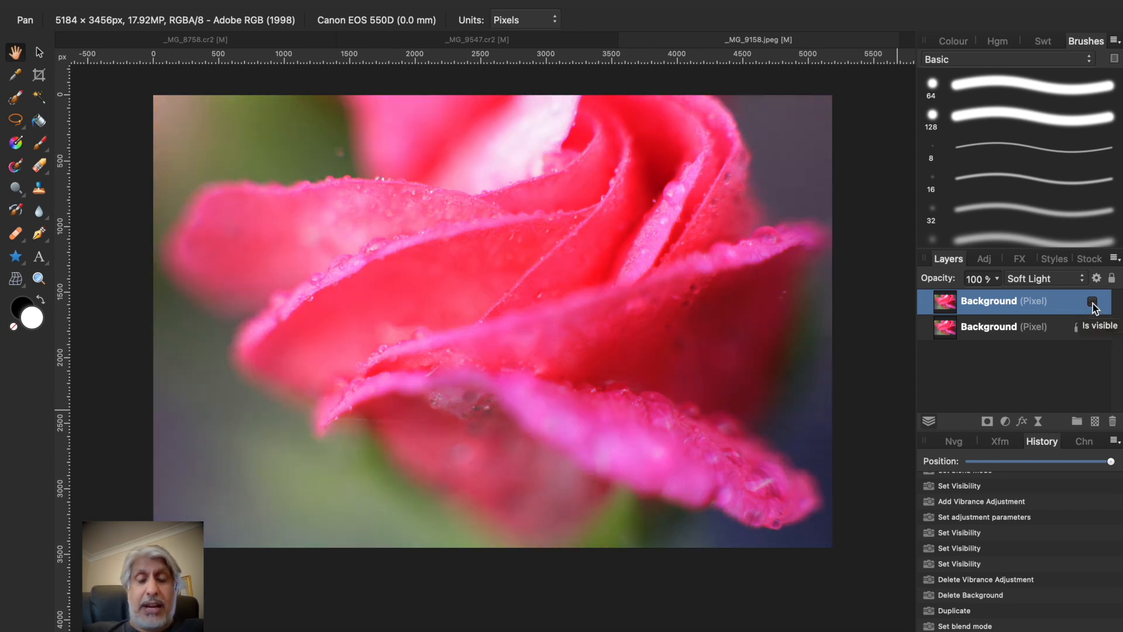
click(1091, 303)
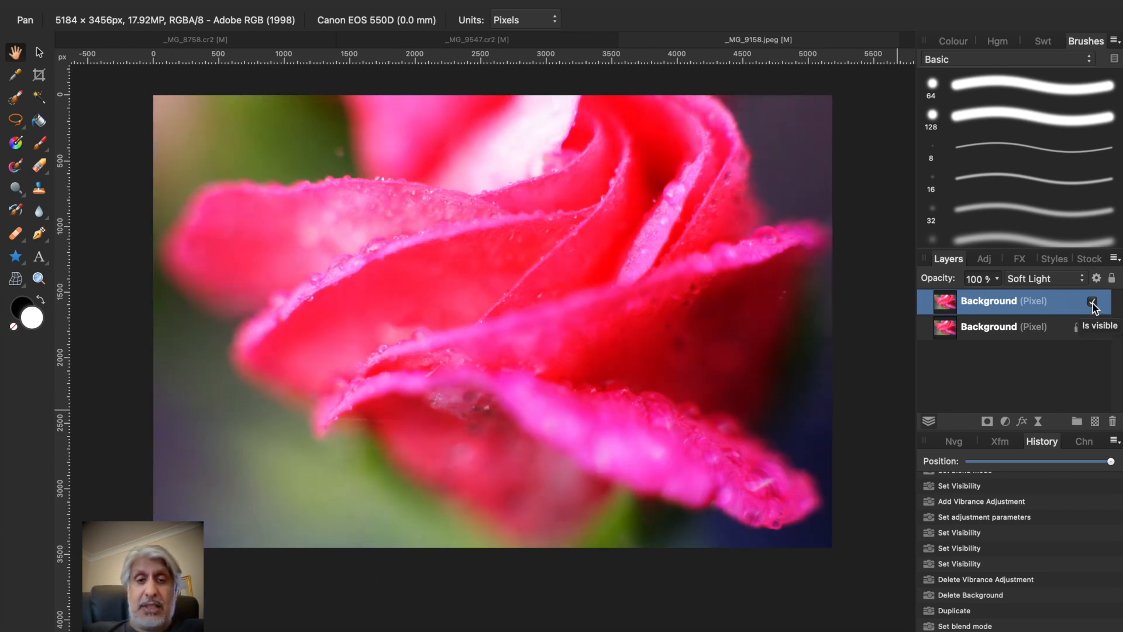
click(1092, 303)
click(1092, 303)
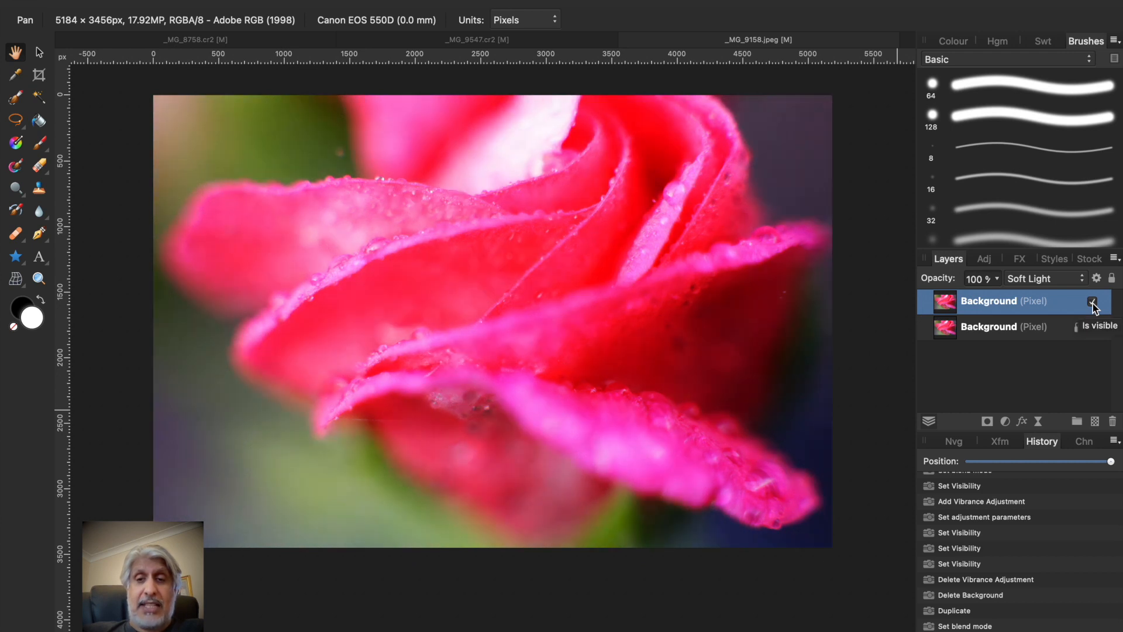
click(1092, 303)
click(1092, 303)
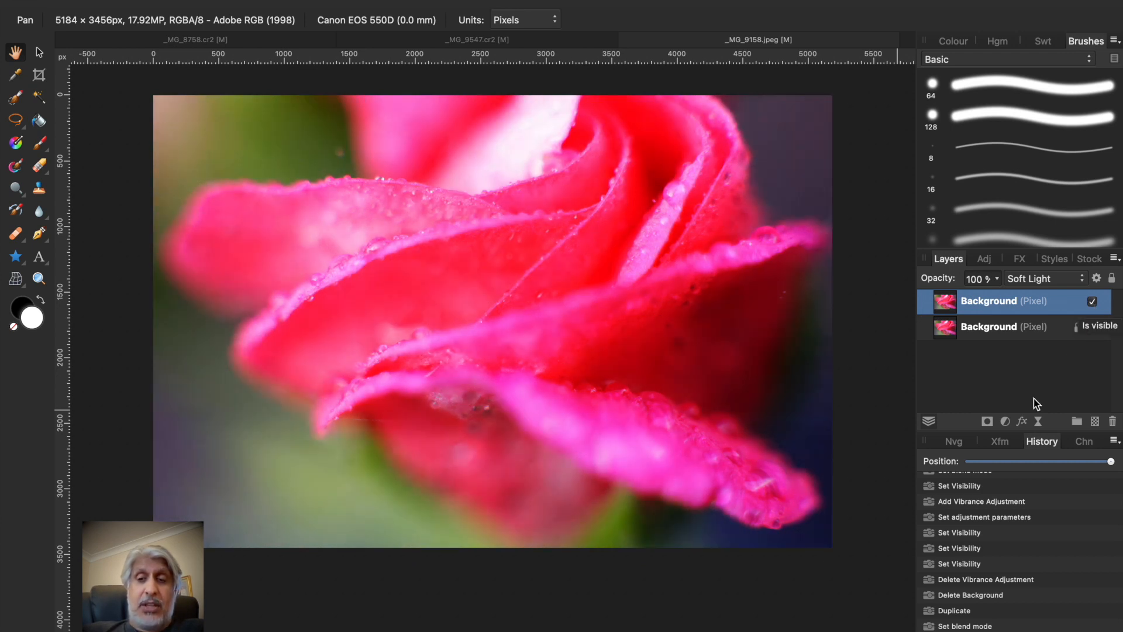
Add a Vibrance adjustment above the Soft Light duplicate with Vibrance at 16% and Saturation at 13%
click(1003, 422)
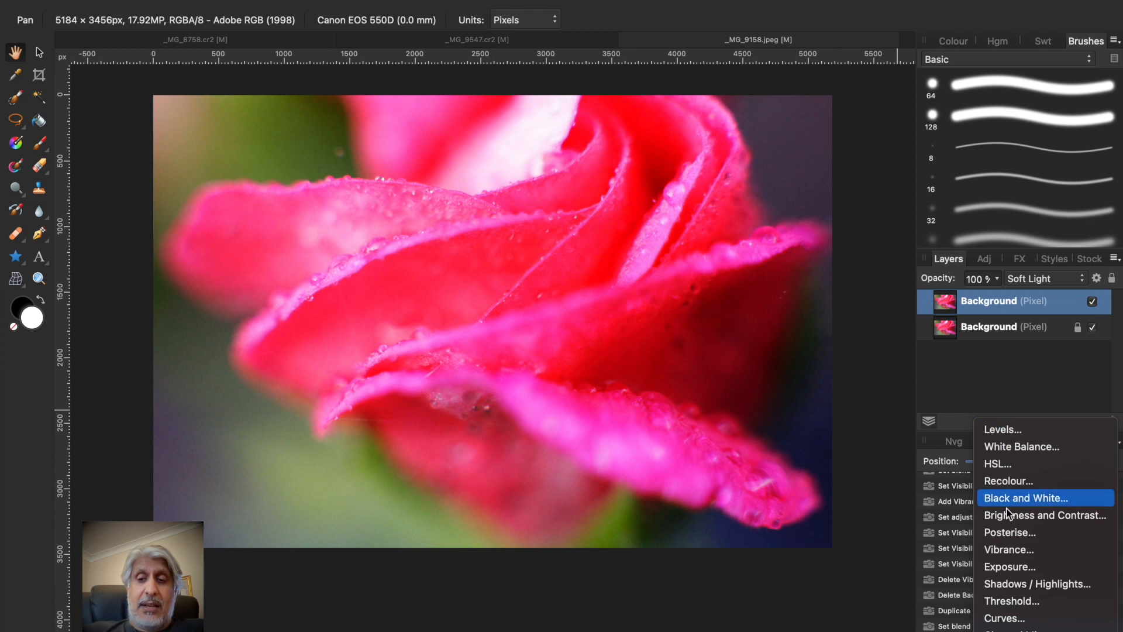
click(1007, 549)
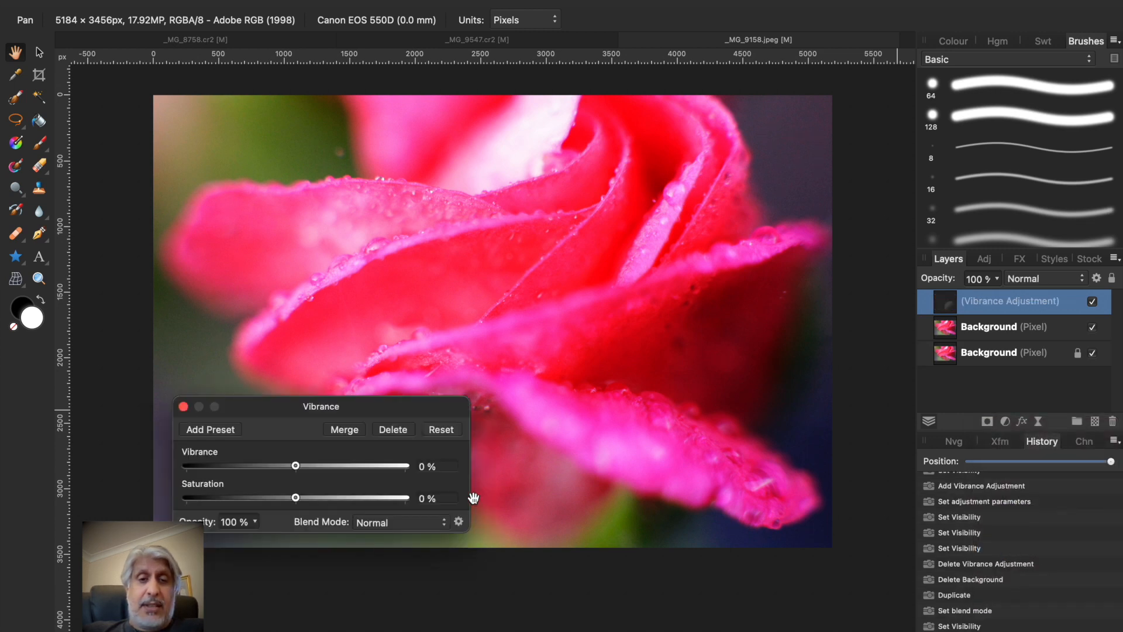
drag(357, 408, 334, 286)
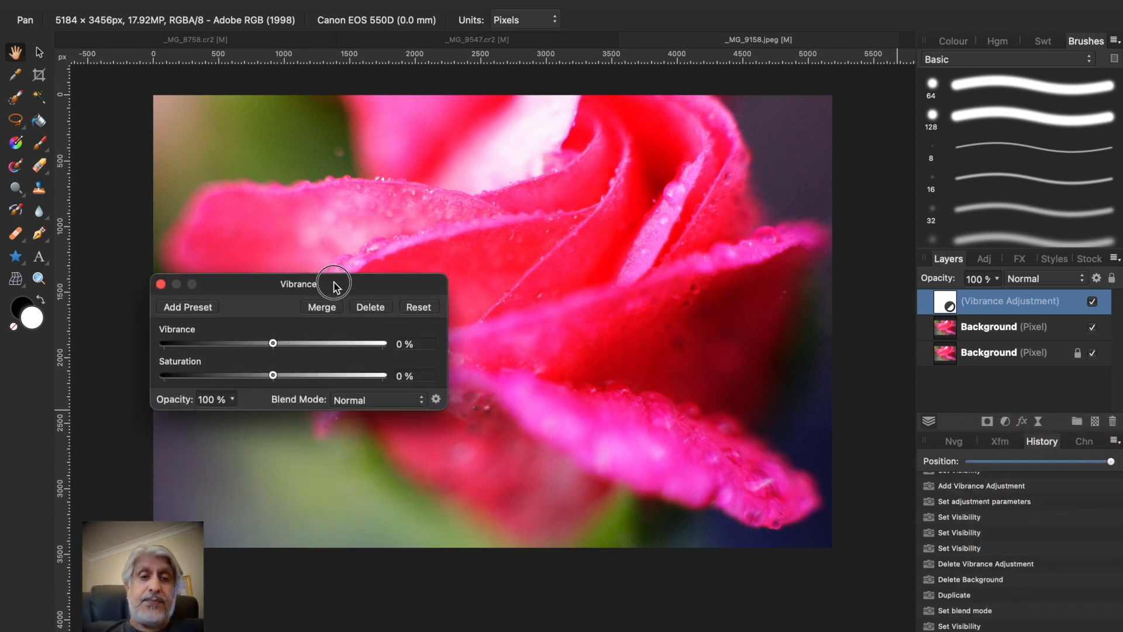
drag(273, 345, 287, 384)
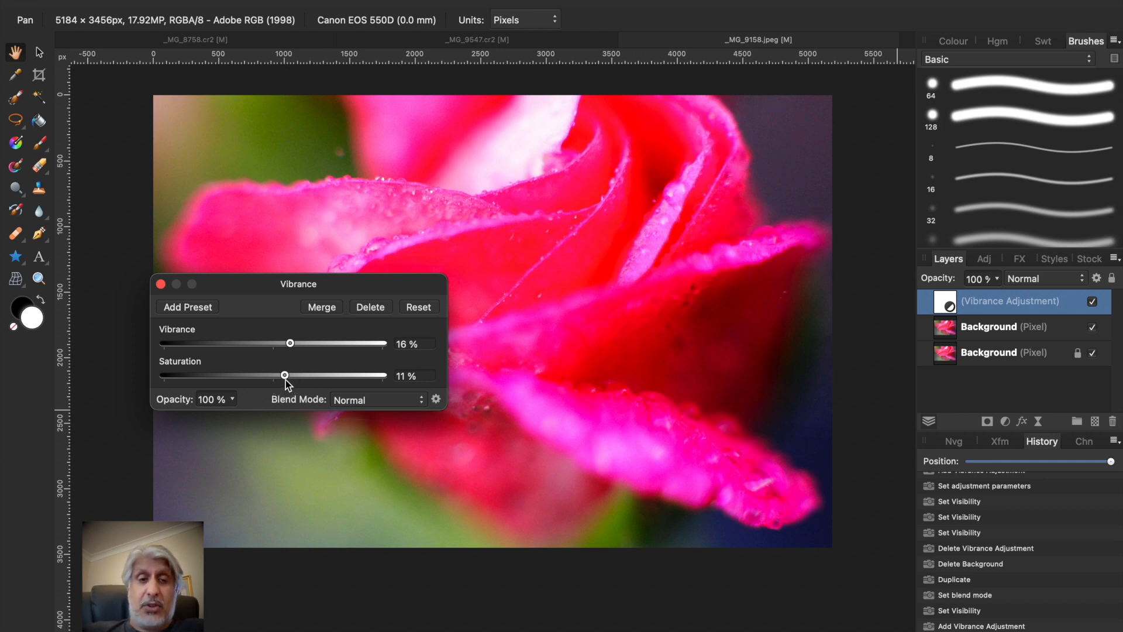
drag(286, 384, 287, 384)
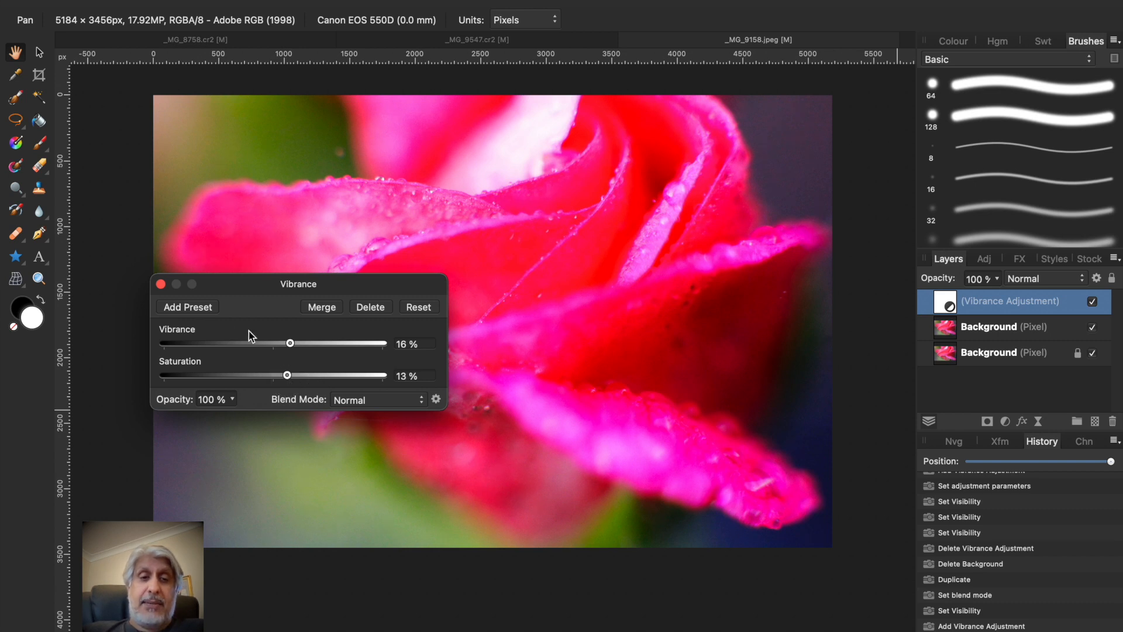
click(161, 284)
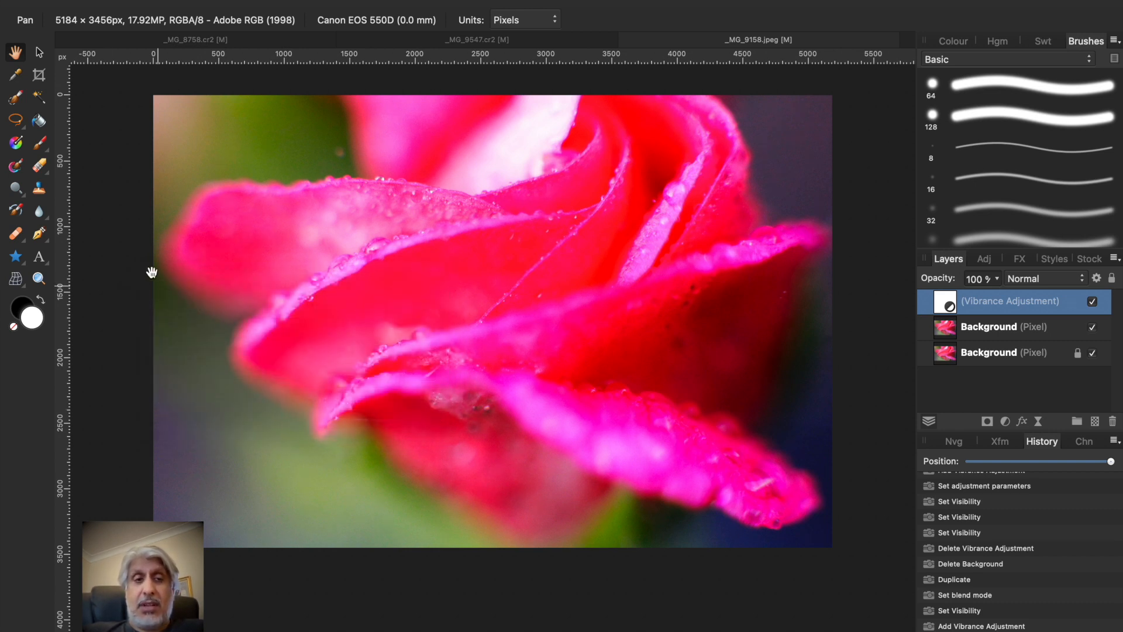